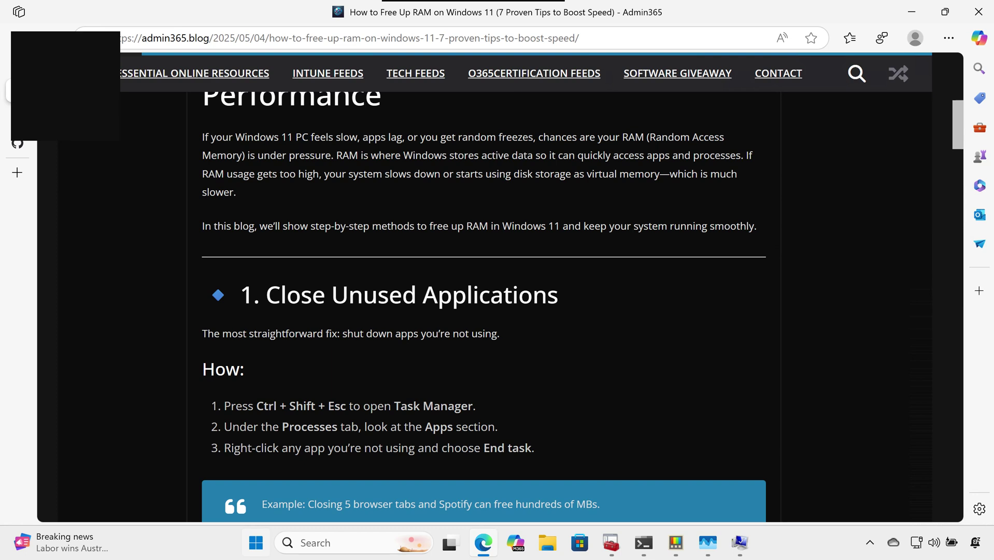
# Step: Read the article's introduction and its section on closing unused applications
pyautogui.scroll(-1, 484, 307)
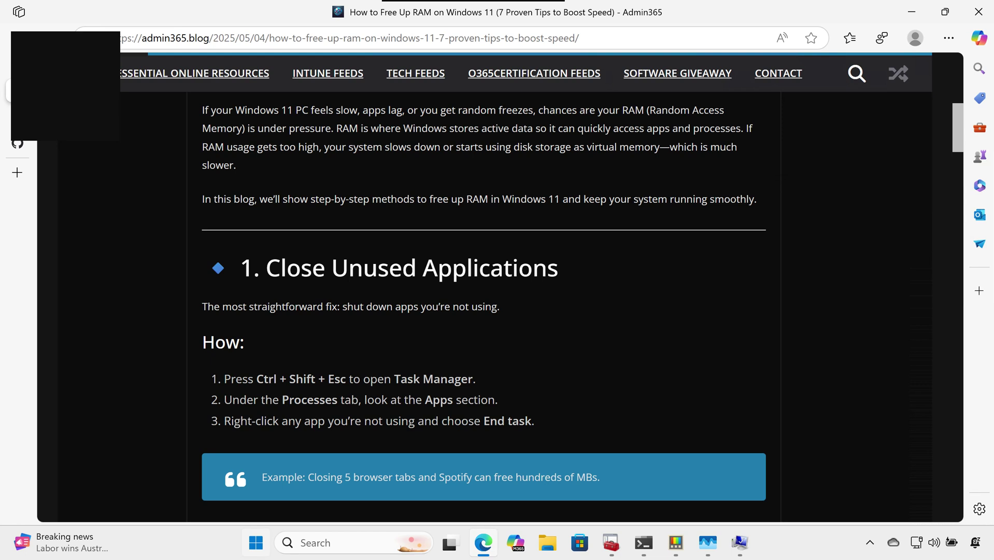
pyautogui.scroll(-2, 484, 306)
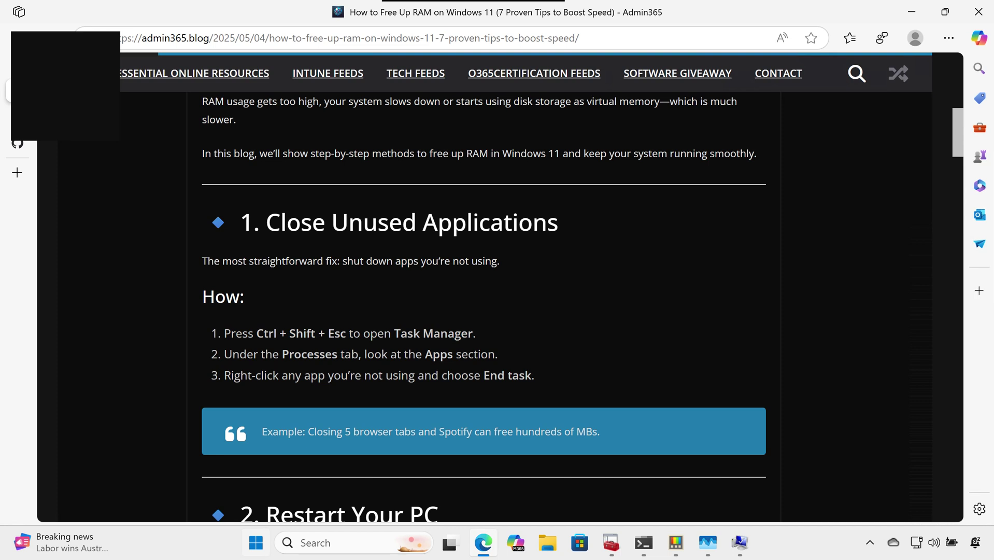
pyautogui.scroll(2, 484, 307)
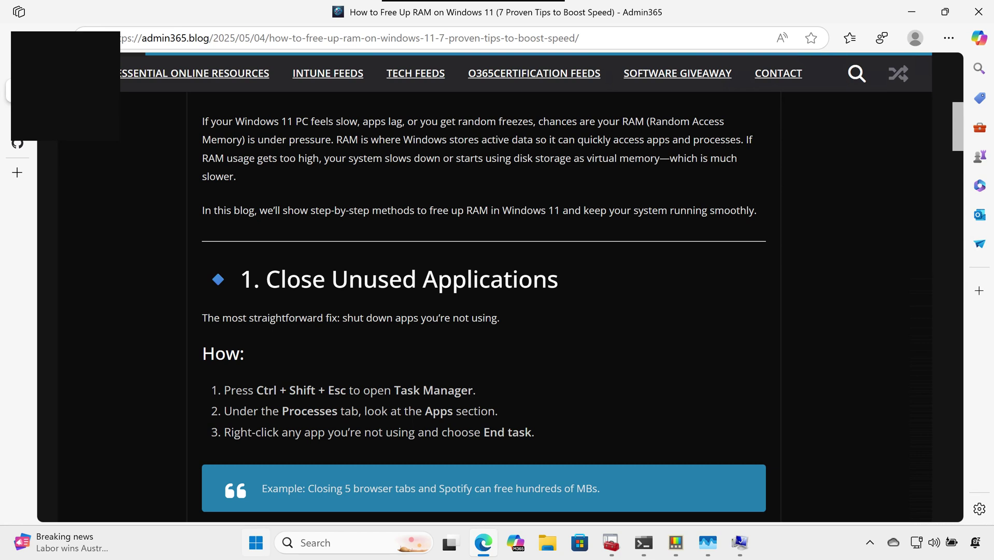
pyautogui.scroll(-2, 484, 306)
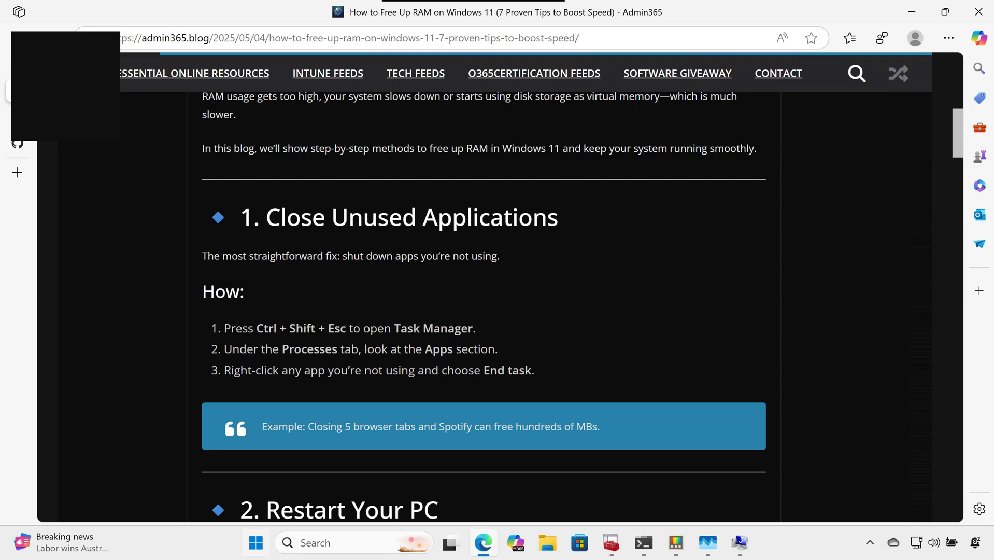
pyautogui.scroll(-1, 484, 306)
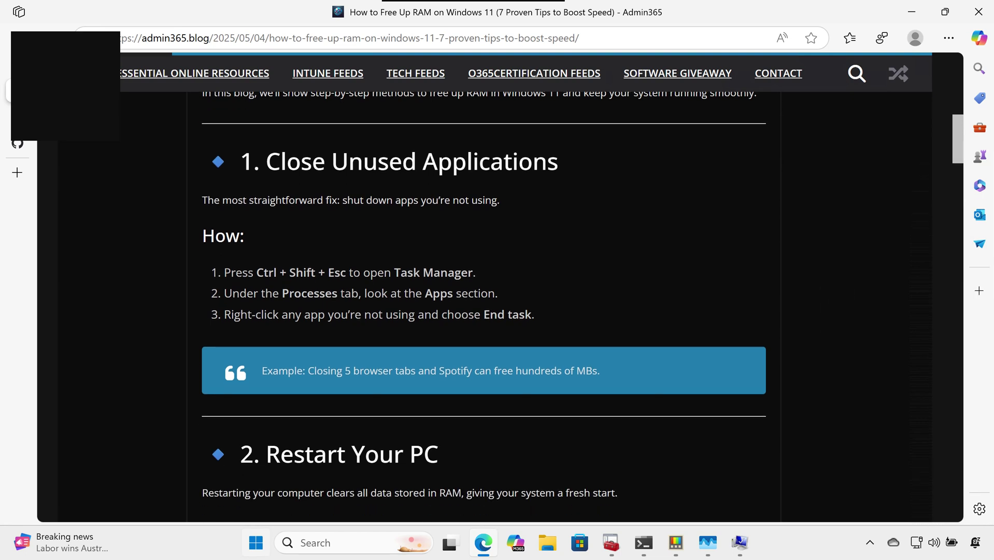
pyautogui.scroll(1, 484, 306)
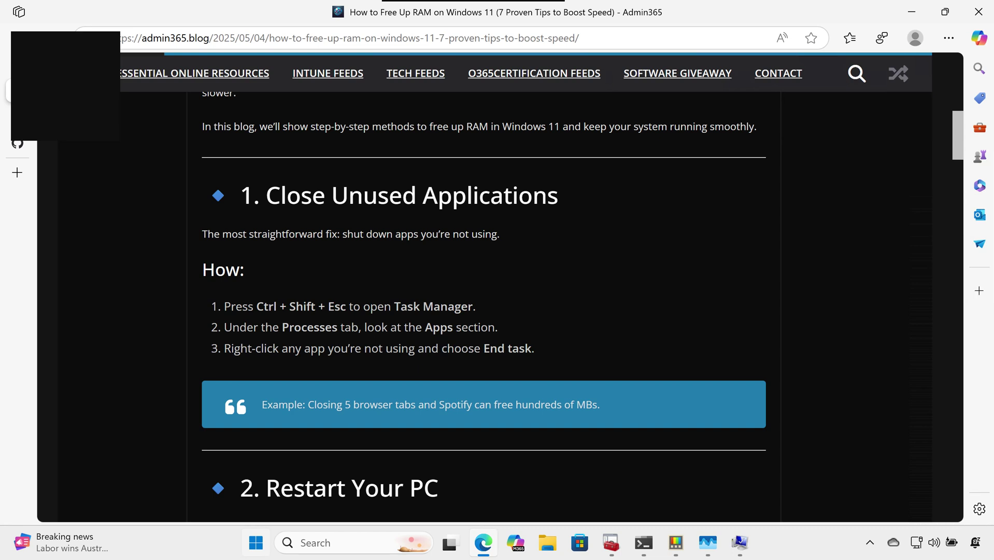
pyautogui.scroll(-1, 850, 340)
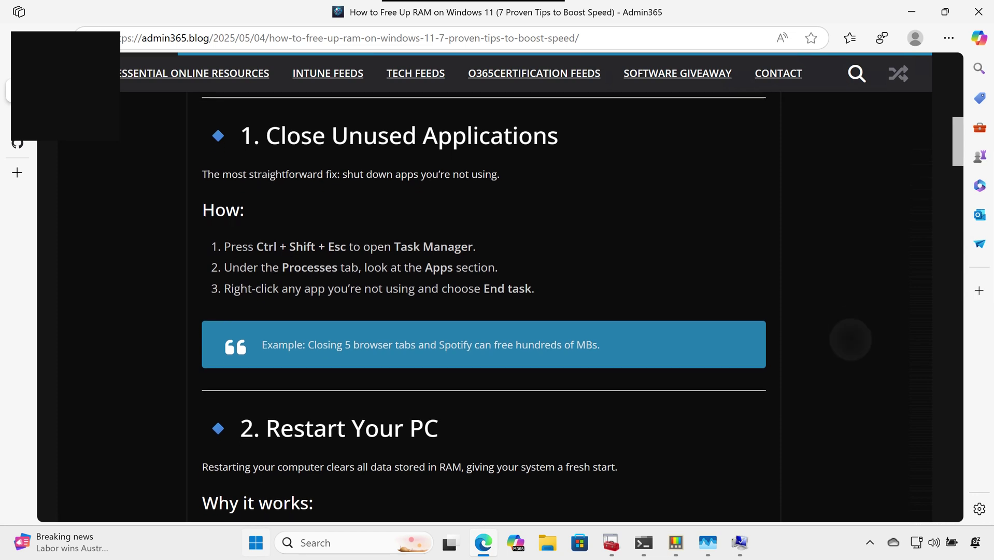
pyautogui.scroll(-1, 850, 337)
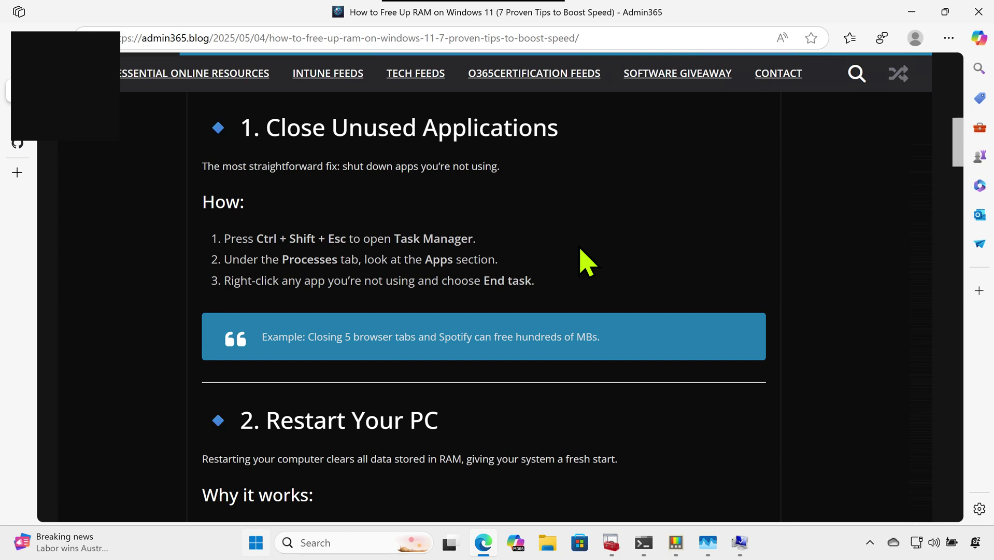
# Step: Open Task Manager and sort the running processes by CPU usage
pyautogui.click(203, 537)
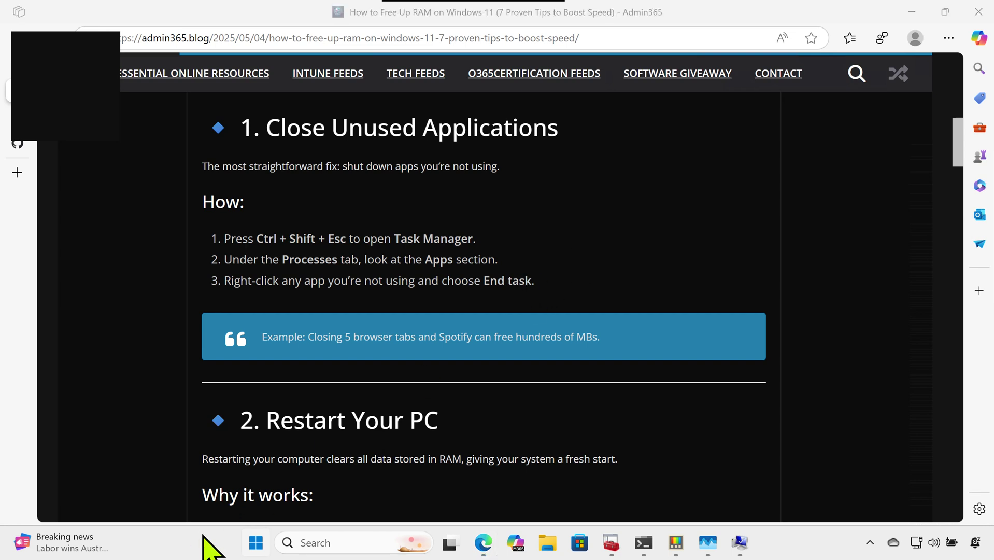
pyautogui.rightClick(203, 537)
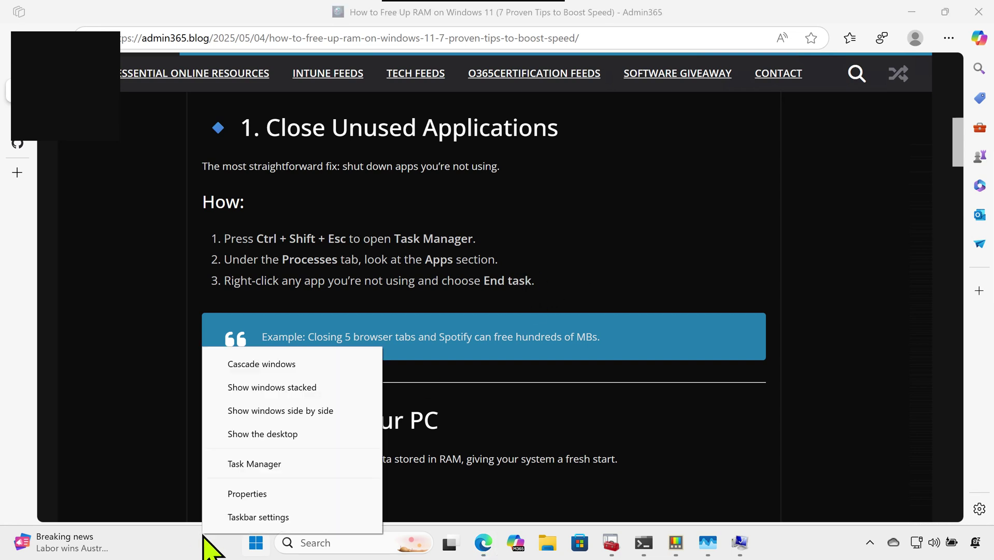
pyautogui.click(234, 469)
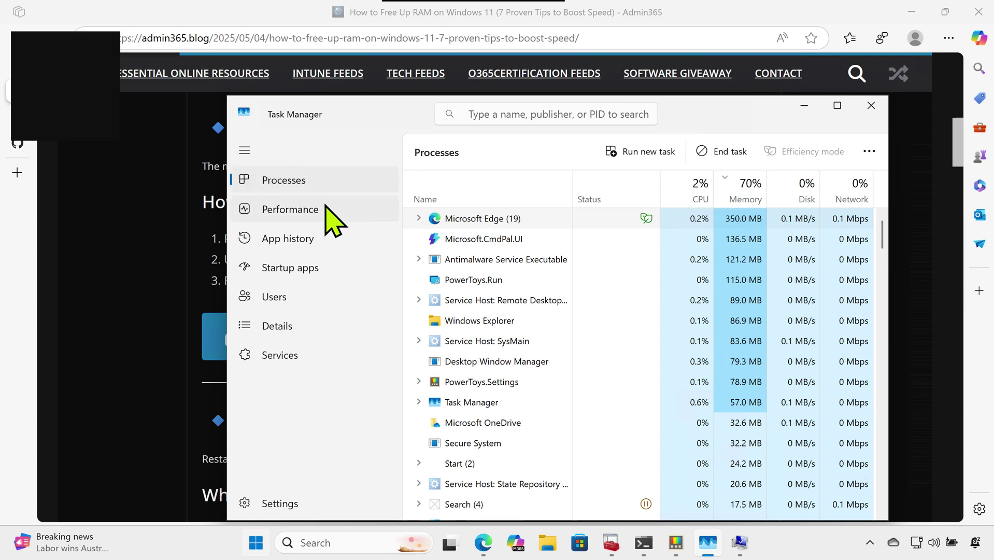
pyautogui.click(684, 196)
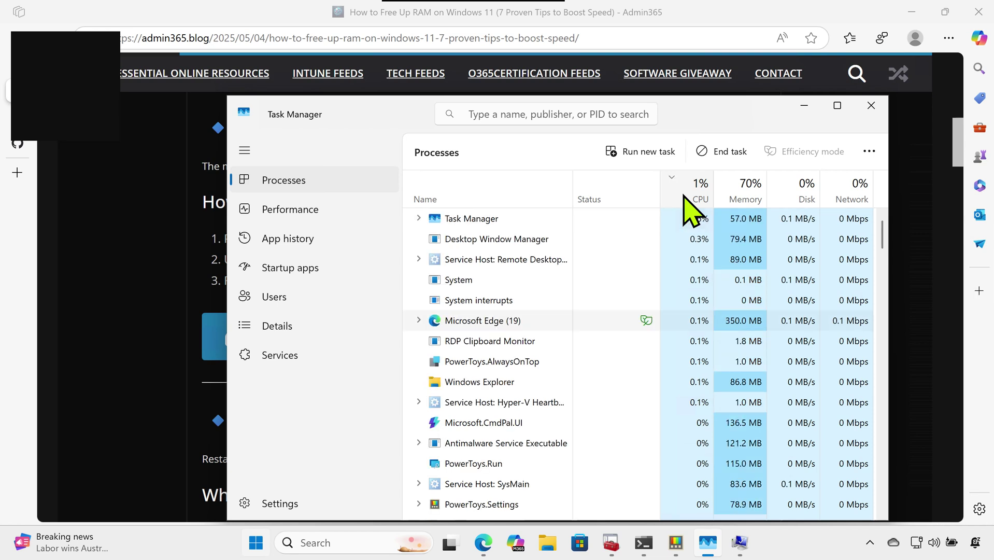
# Step: Check the actions available for the Microsoft Edge and PowerToys.AlwaysOnTop processes without ending them, and minimize Task Manager
pyautogui.click(507, 301)
pyautogui.rightClick(503, 324)
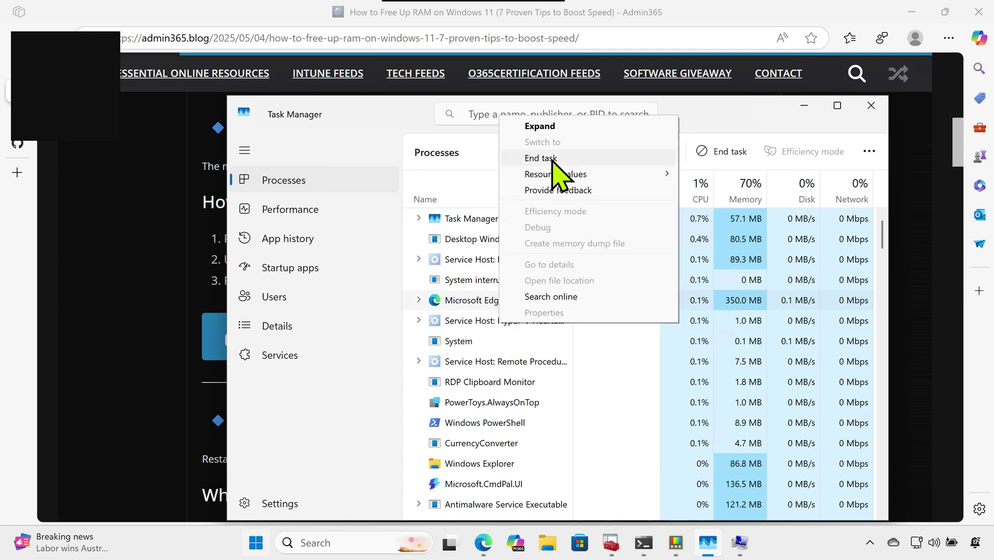
pyautogui.rightClick(500, 399)
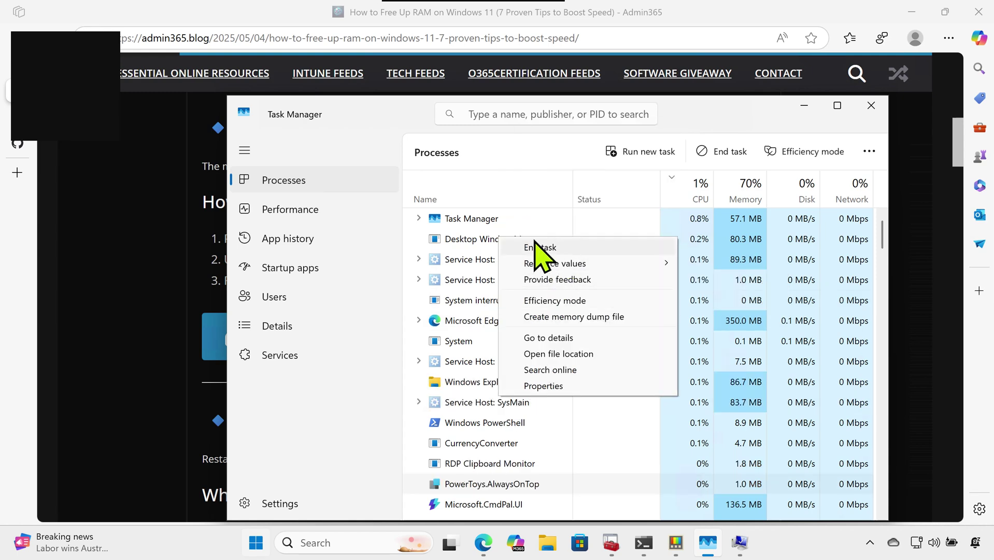
pyautogui.click(798, 110)
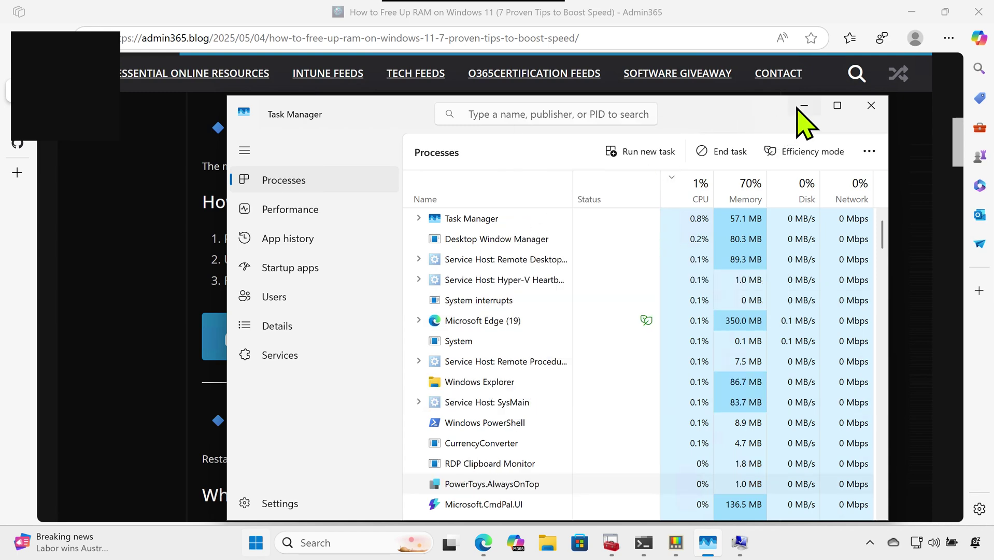
pyautogui.click(799, 111)
# Step: Read the article's sections on restarting the PC, disabling startup apps and checking memory-hungry processes
pyautogui.scroll(-5, 805, 125)
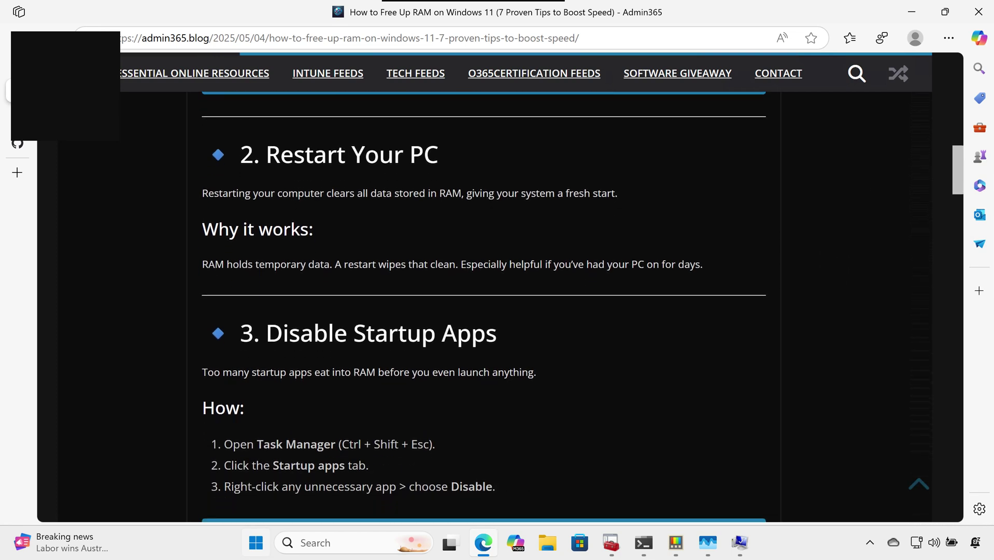
pyautogui.scroll(-1, 583, 307)
pyautogui.scroll(-1, 484, 307)
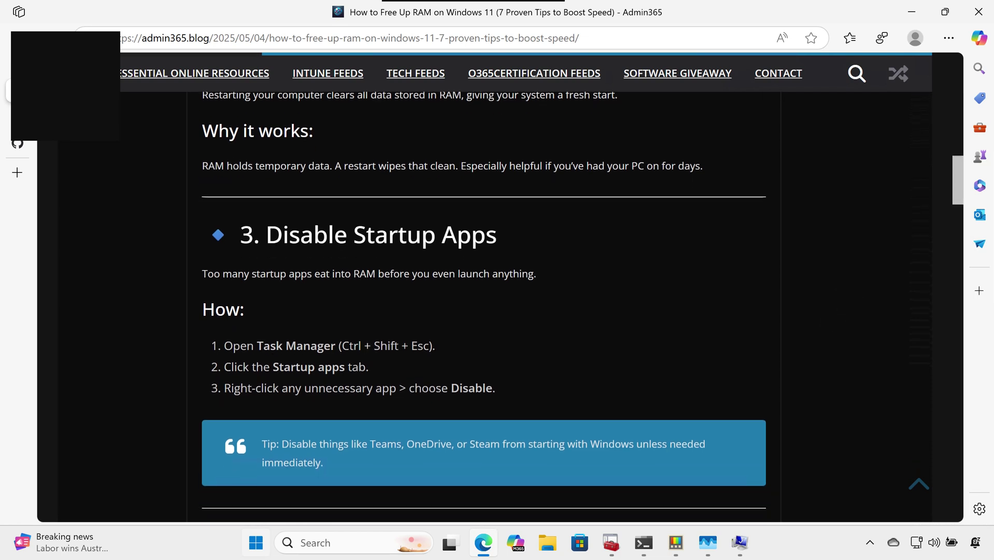
pyautogui.scroll(-1, 484, 307)
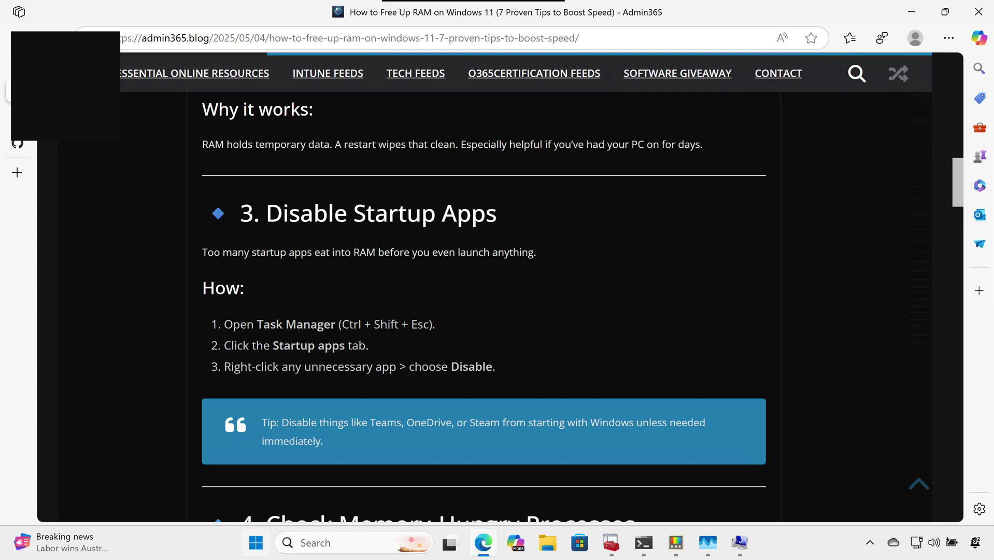
pyautogui.scroll(-1, 485, 306)
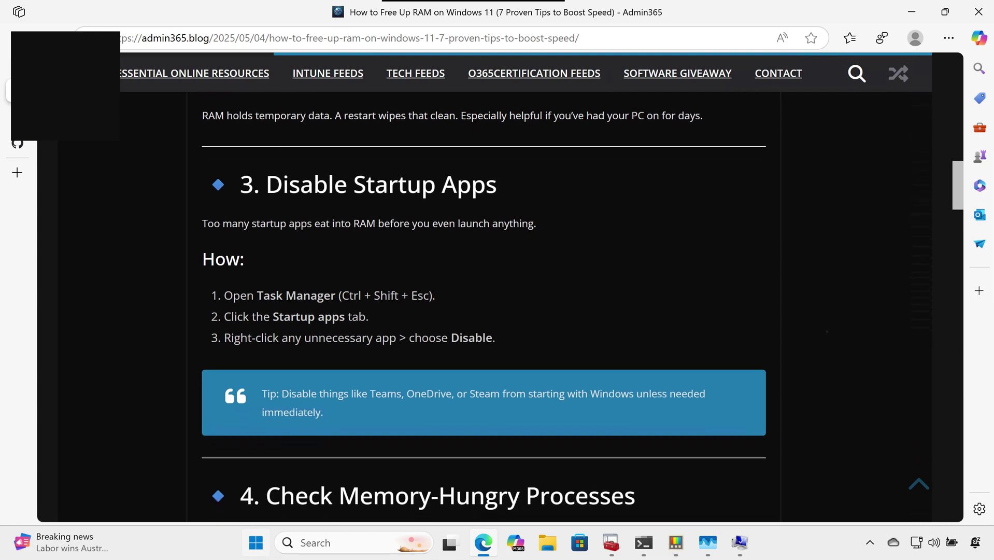
pyautogui.scroll(-2, 484, 307)
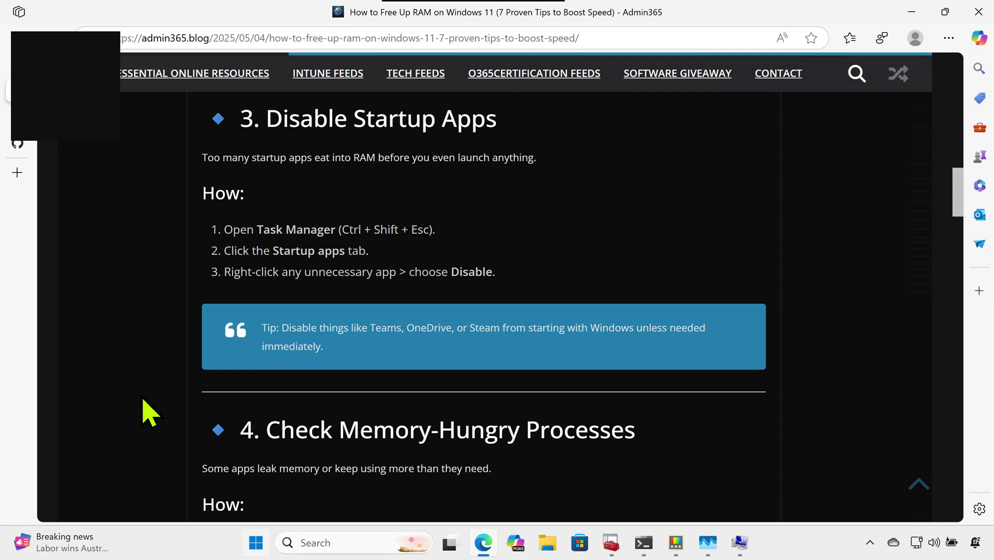
pyautogui.scroll(-2, 148, 412)
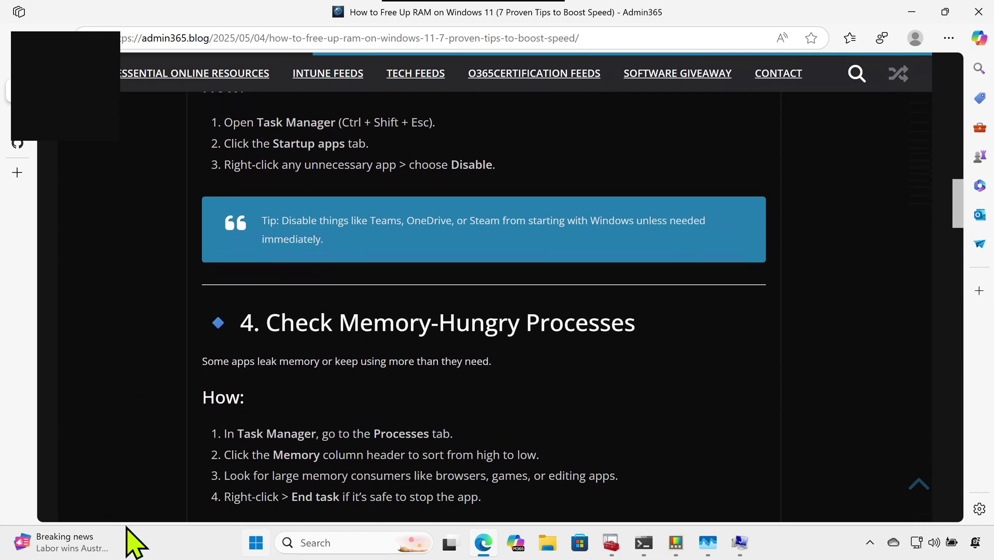
# Step: Bring Task Manager back up and check the actions available for the Windows Explorer process
pyautogui.rightClick(126, 528)
pyautogui.click(155, 456)
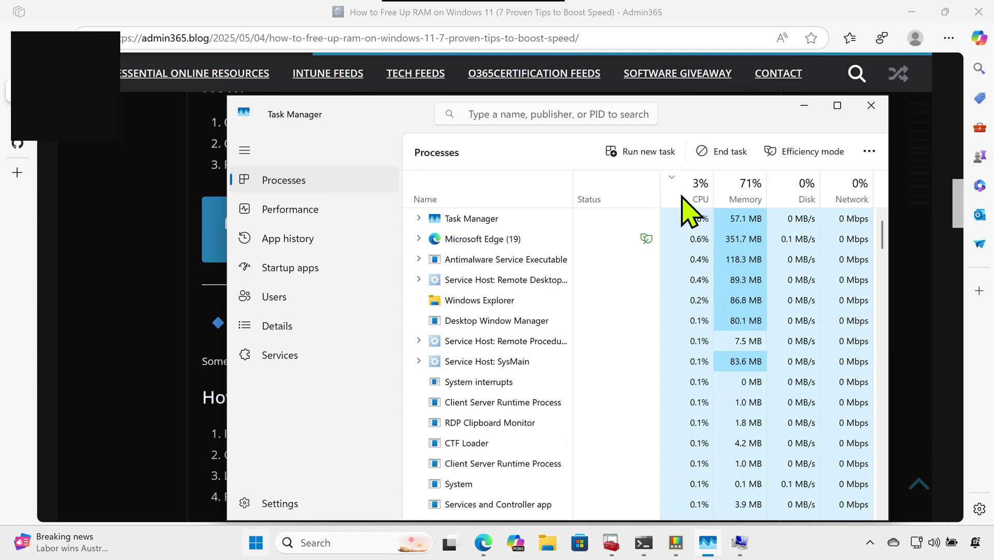
pyautogui.click(506, 301)
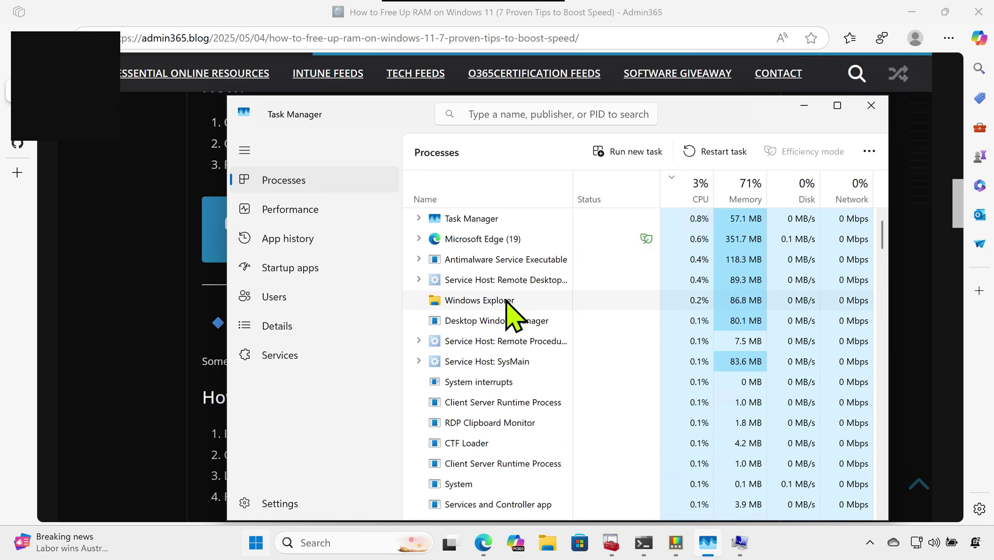
pyautogui.rightClick(506, 301)
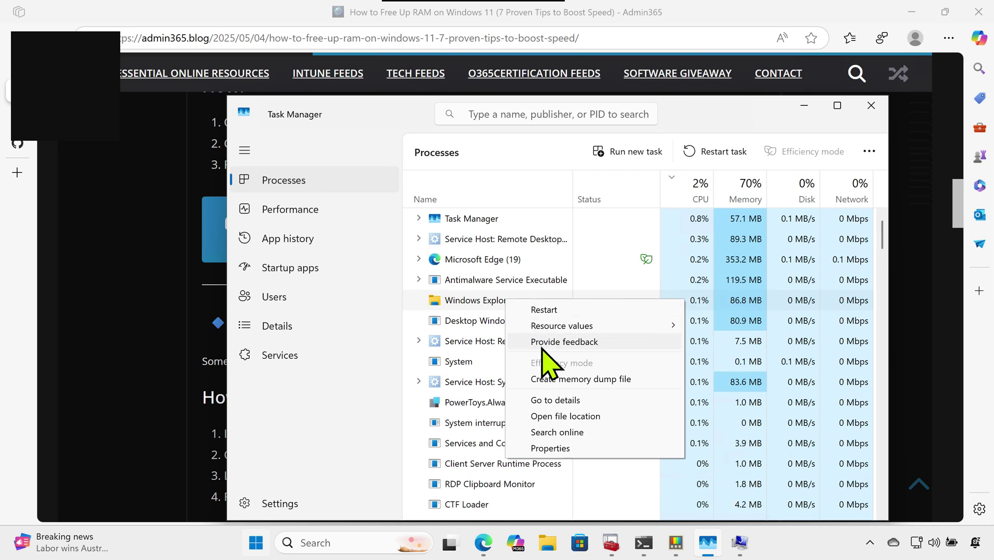
# Step: Show the startup apps, check the actions available for OneDrive and ONENOTEM, and return to the article in the browser
pyautogui.click(307, 271)
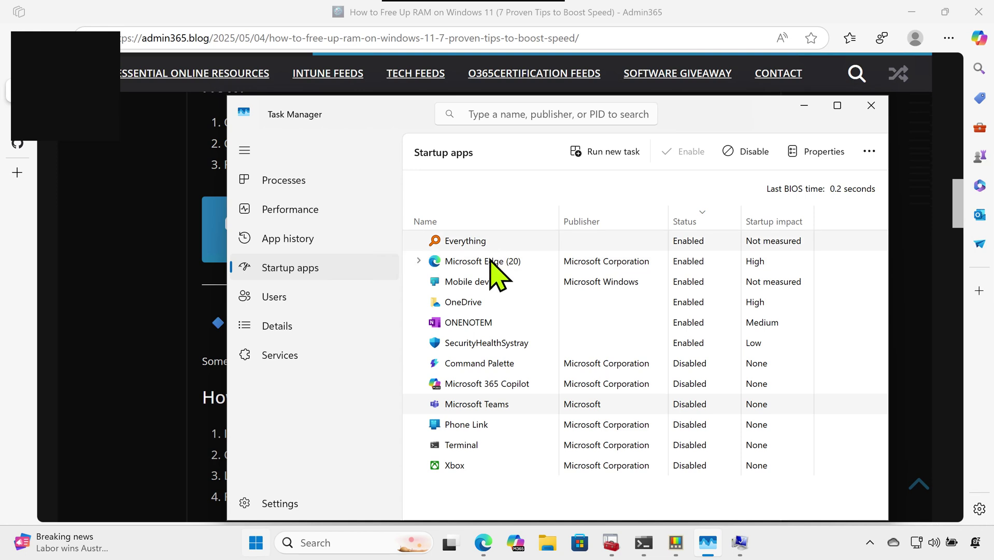
pyautogui.rightClick(485, 297)
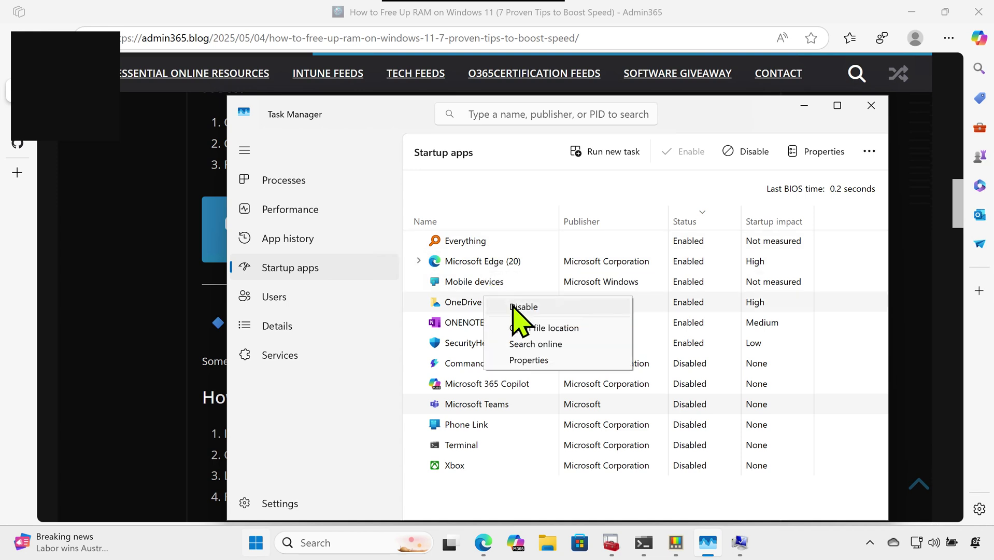
pyautogui.rightClick(476, 318)
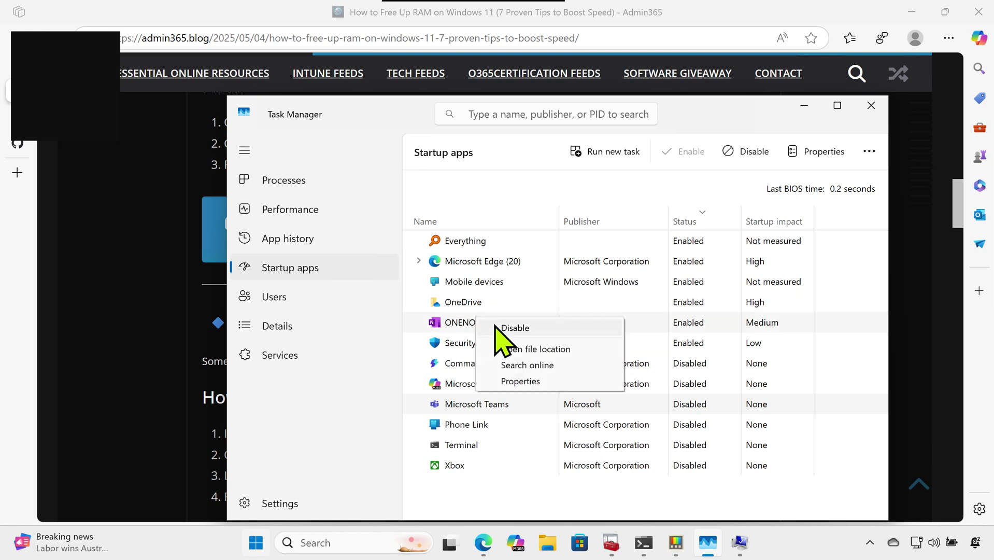
pyautogui.click(173, 379)
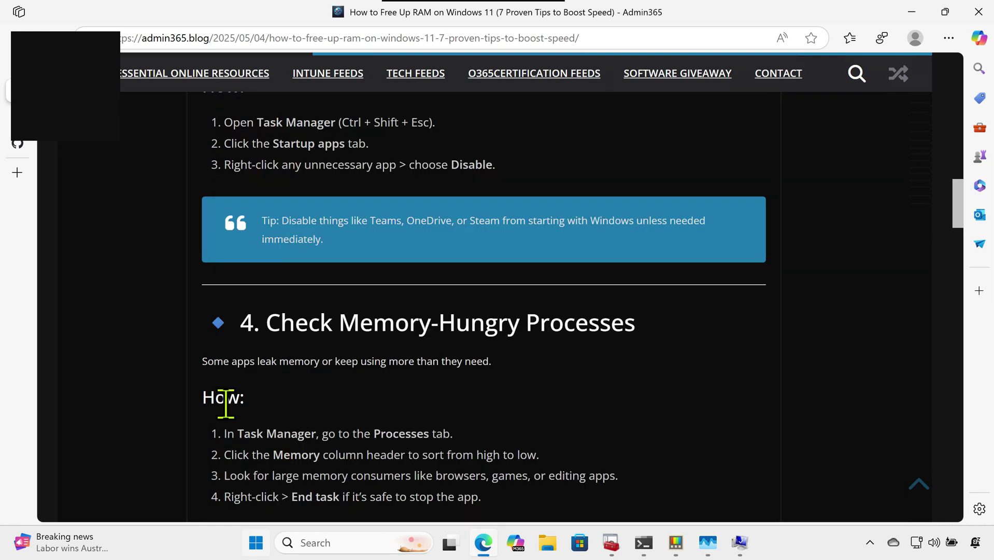
# Step: Switch back to Task Manager and show its list of running processes
pyautogui.click(742, 542)
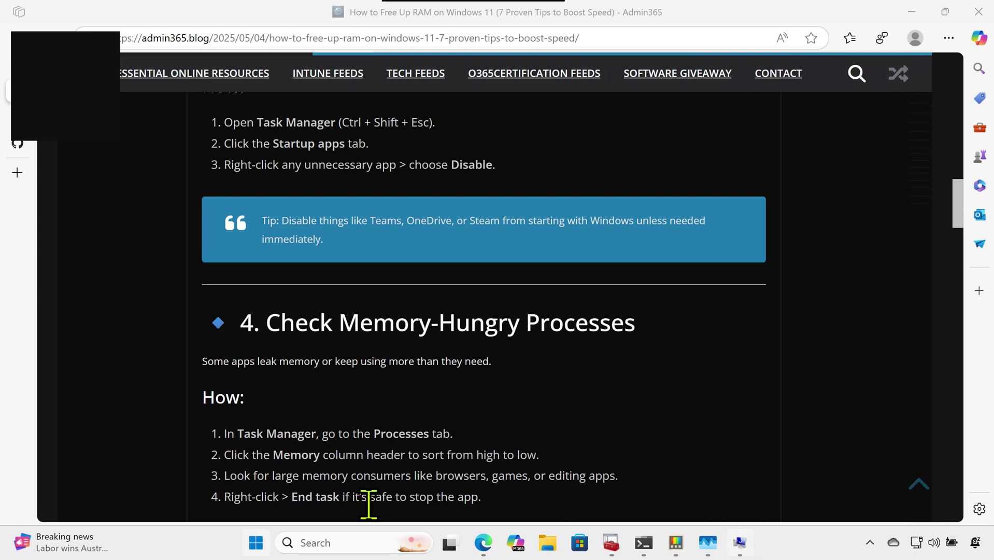
pyautogui.rightClick(207, 543)
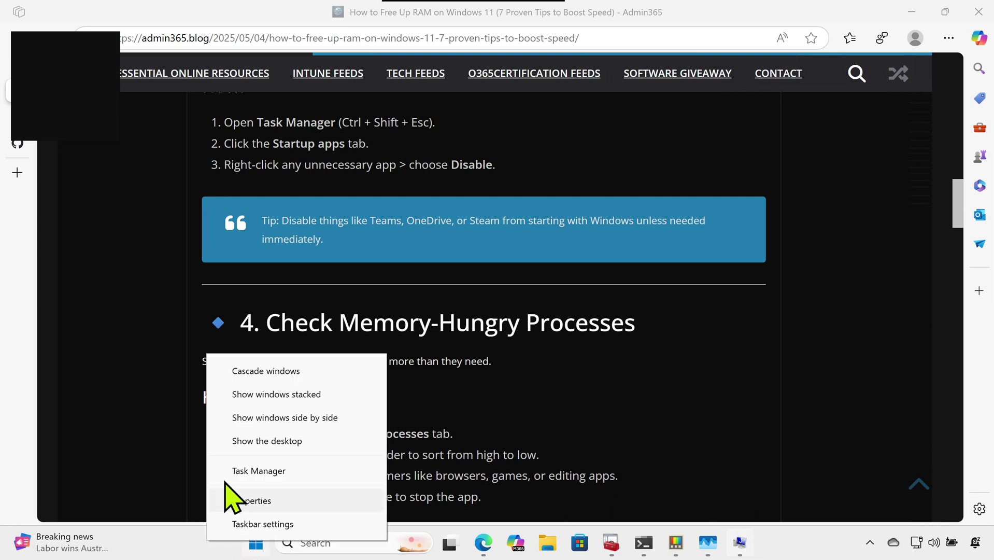
pyautogui.click(250, 471)
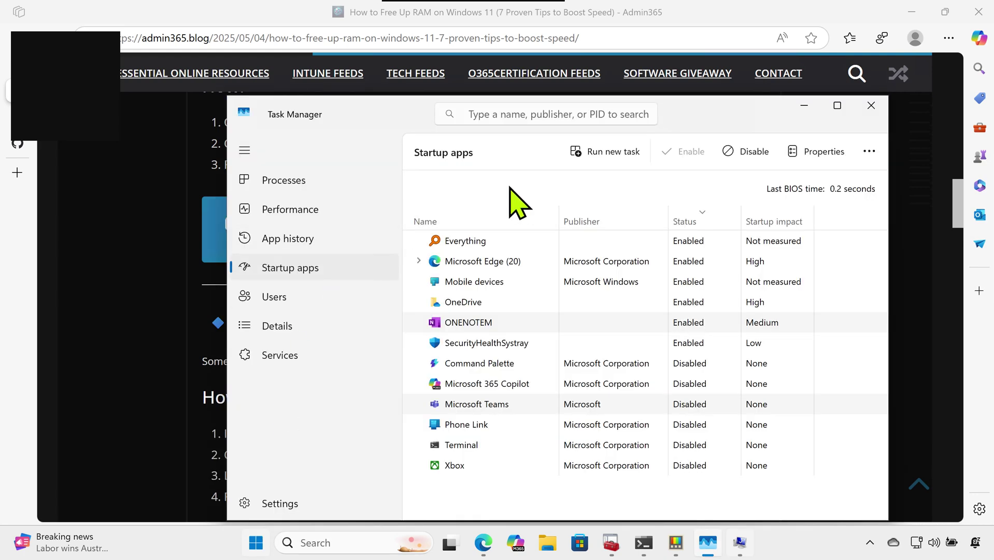
pyautogui.click(341, 178)
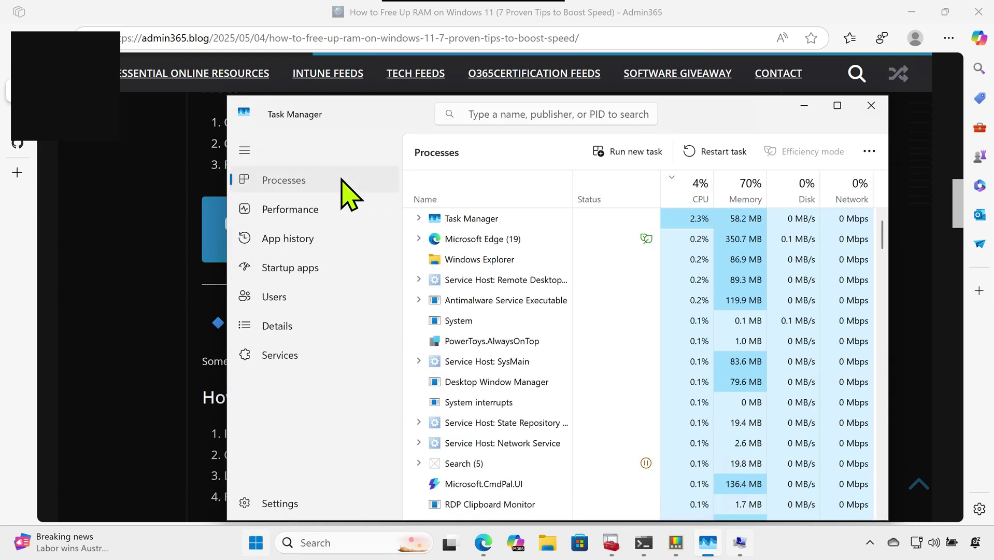
# Step: Sort the processes by memory usage from high to low and check the actions available for Microsoft.CmdPal.UI
pyautogui.click(739, 202)
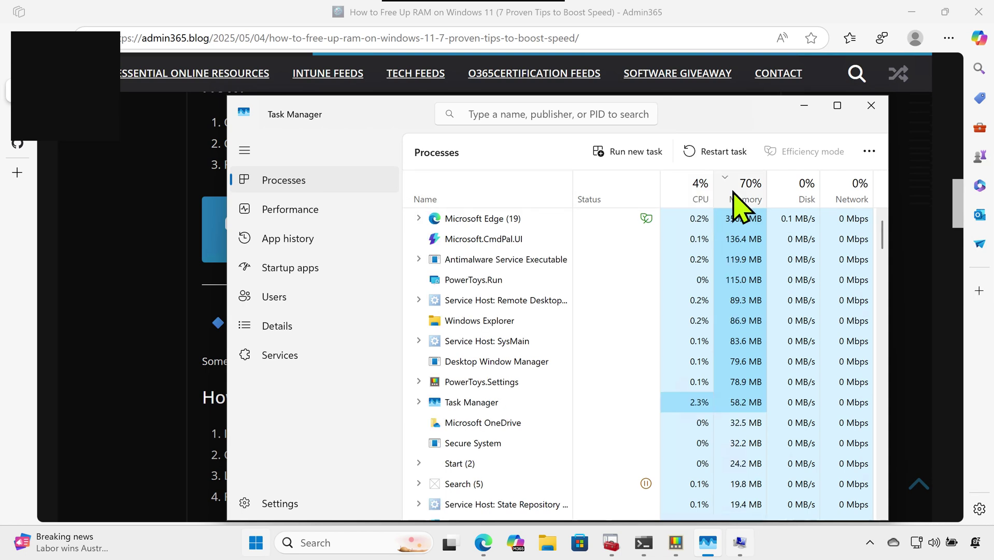
pyautogui.rightClick(539, 238)
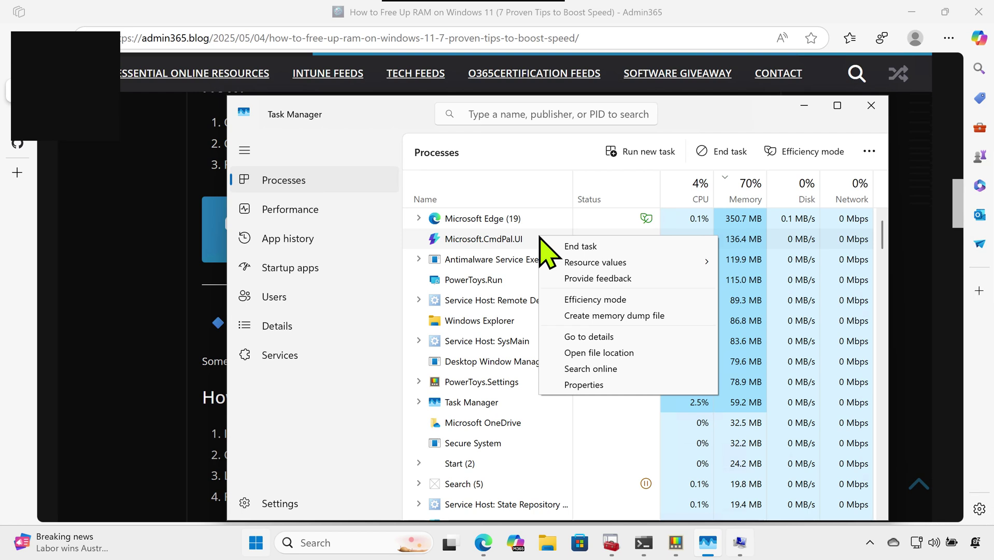
pyautogui.click(525, 256)
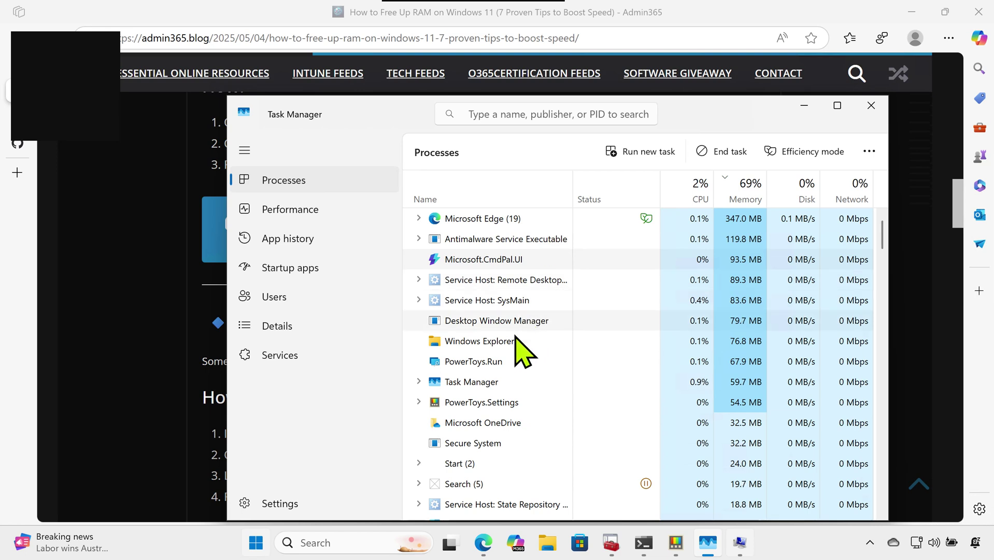
# Step: Check the actions available for Microsoft Edge and return to the article to read the Reduce Visual Effects tip
pyautogui.rightClick(548, 217)
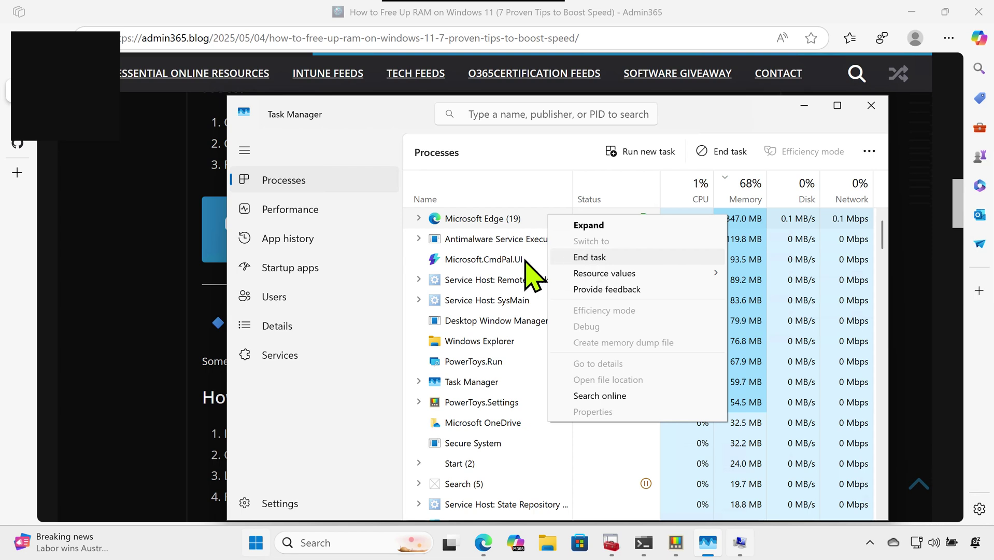
pyautogui.click(168, 369)
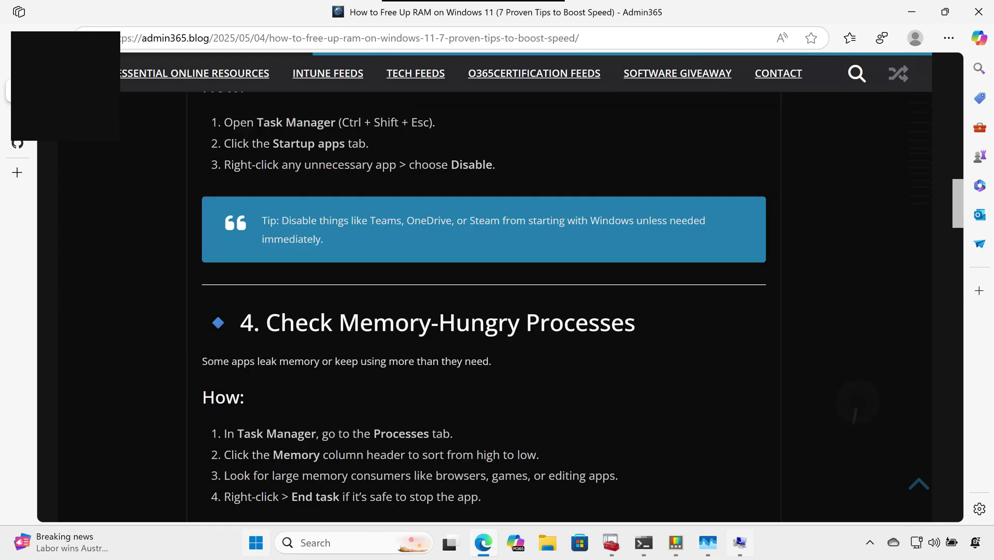
pyautogui.scroll(-4, 168, 369)
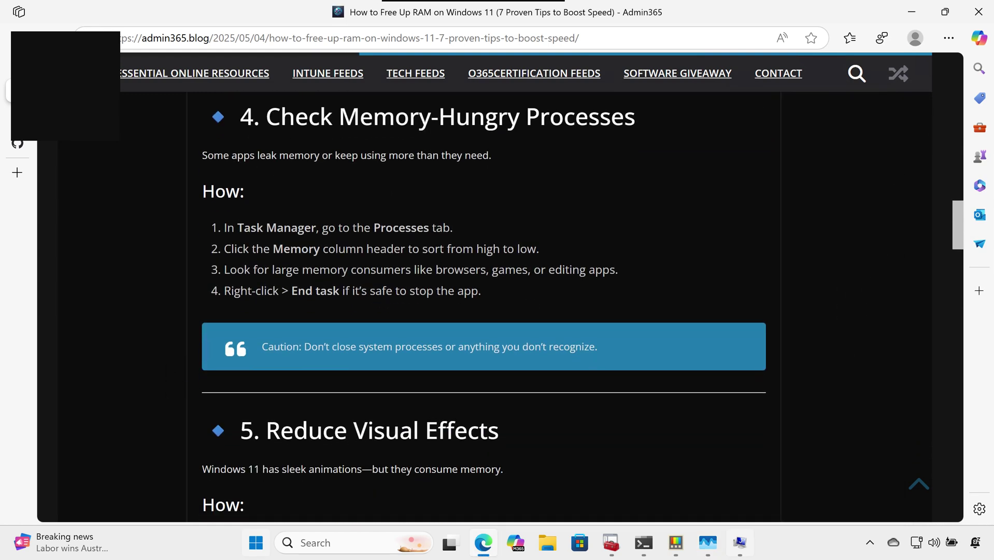
pyautogui.scroll(-2, 168, 369)
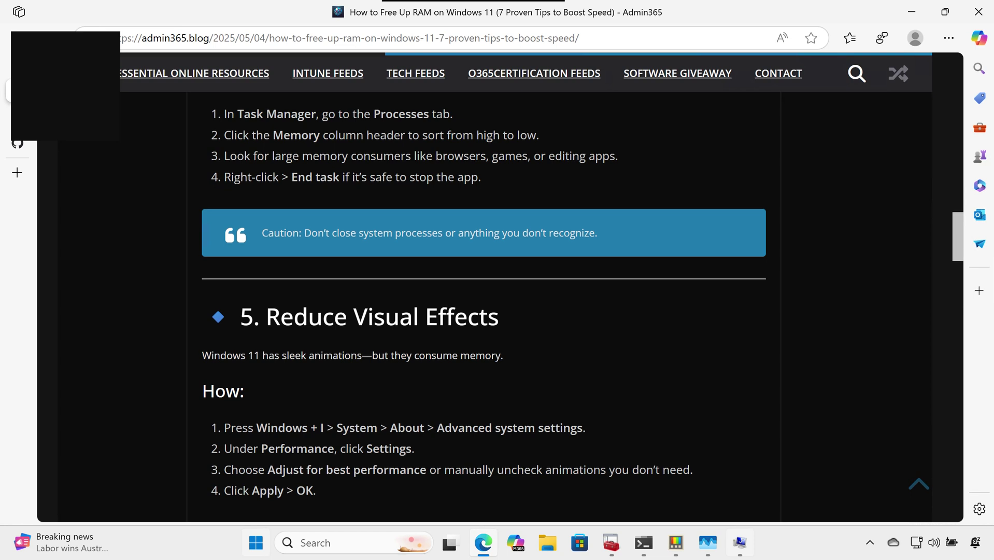
pyautogui.scroll(-3, 826, 319)
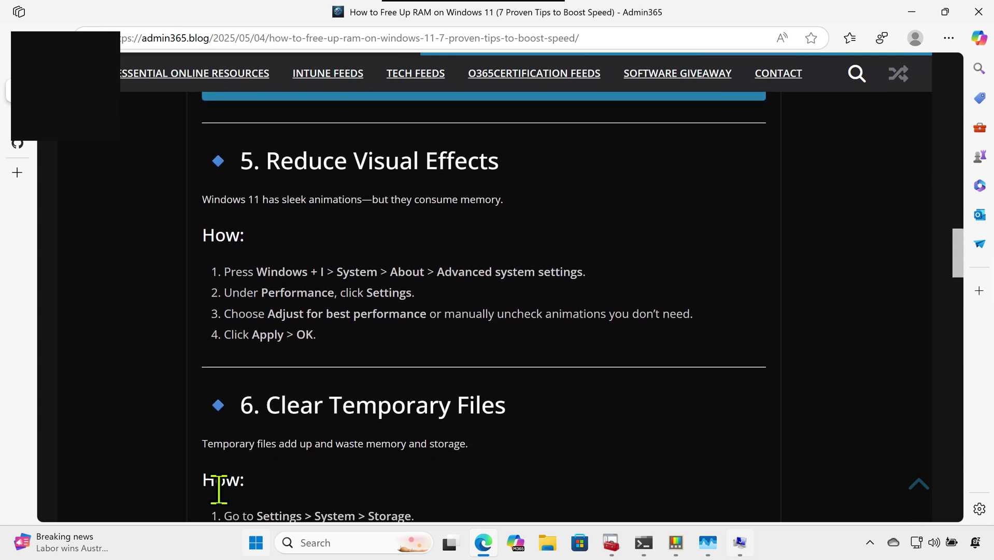
# Step: Open Windows Settings and go to the About page of the System section
pyautogui.rightClick(256, 543)
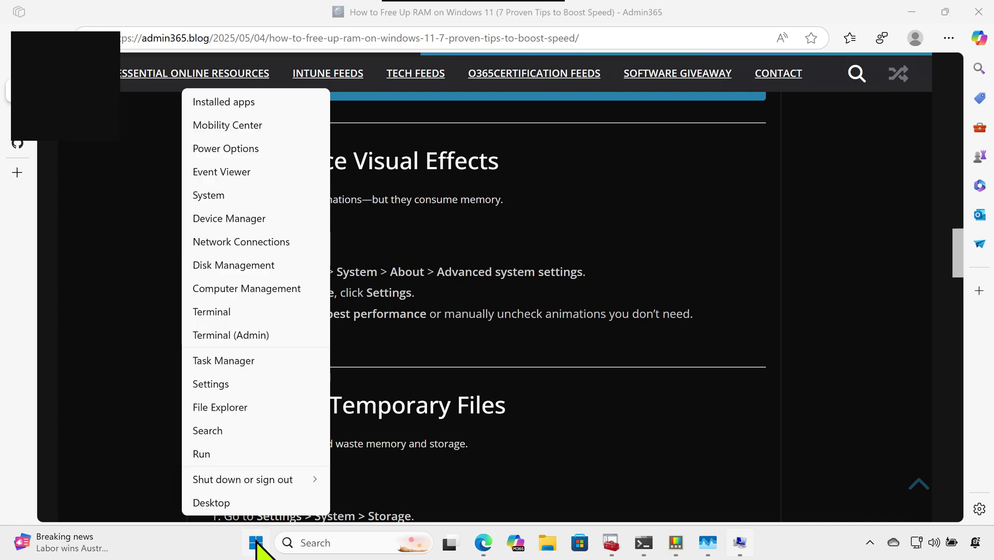
pyautogui.click(252, 383)
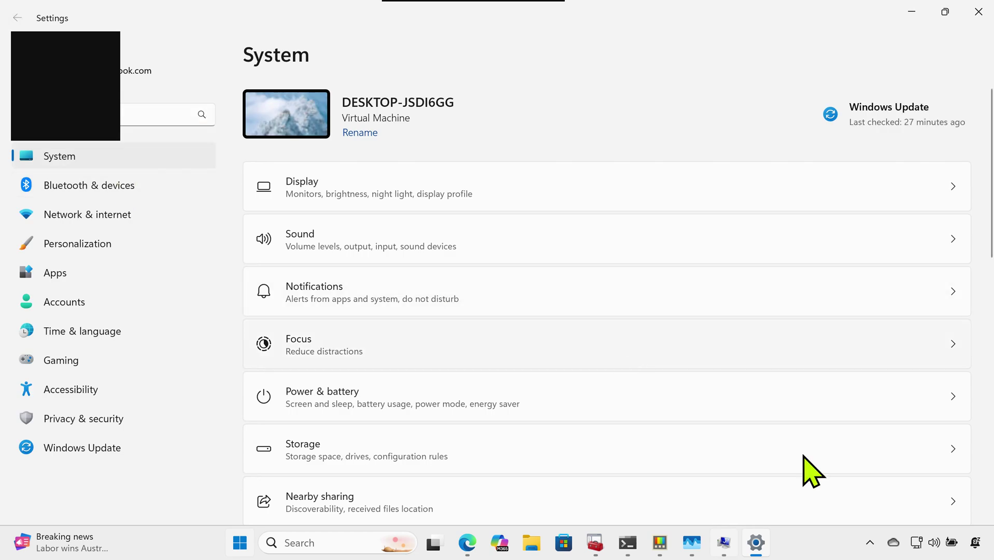
pyautogui.scroll(-5, 606, 301)
pyautogui.scroll(-7, 606, 301)
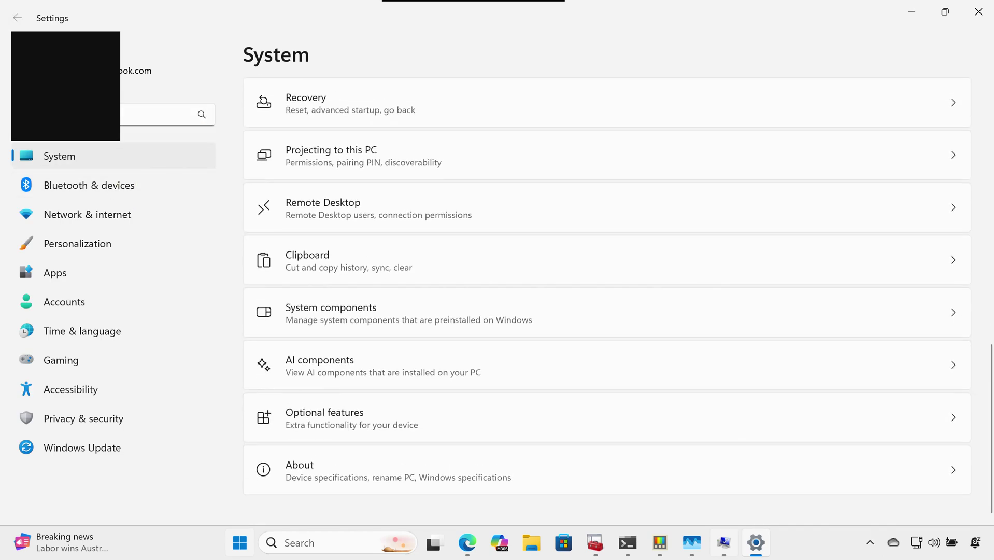
pyautogui.click(719, 474)
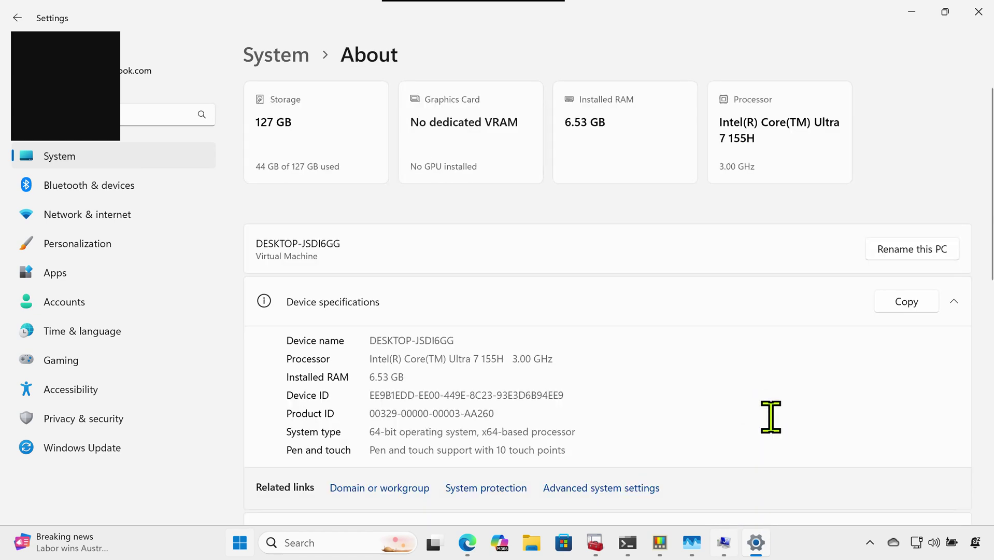
# Step: Open the advanced system settings from the About page and bring up the visual effects options under Performance
pyautogui.scroll(-10, 698, 363)
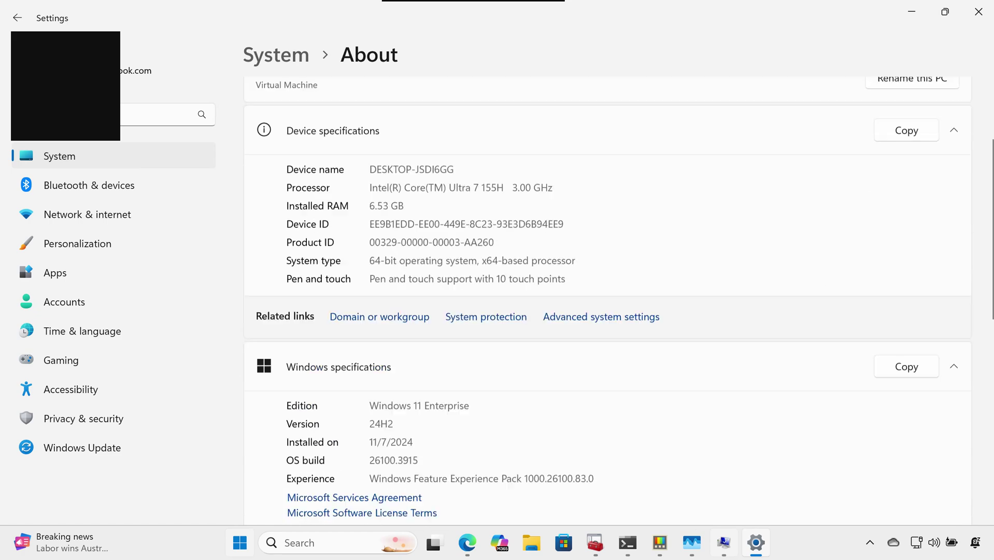
pyautogui.scroll(-2, 612, 311)
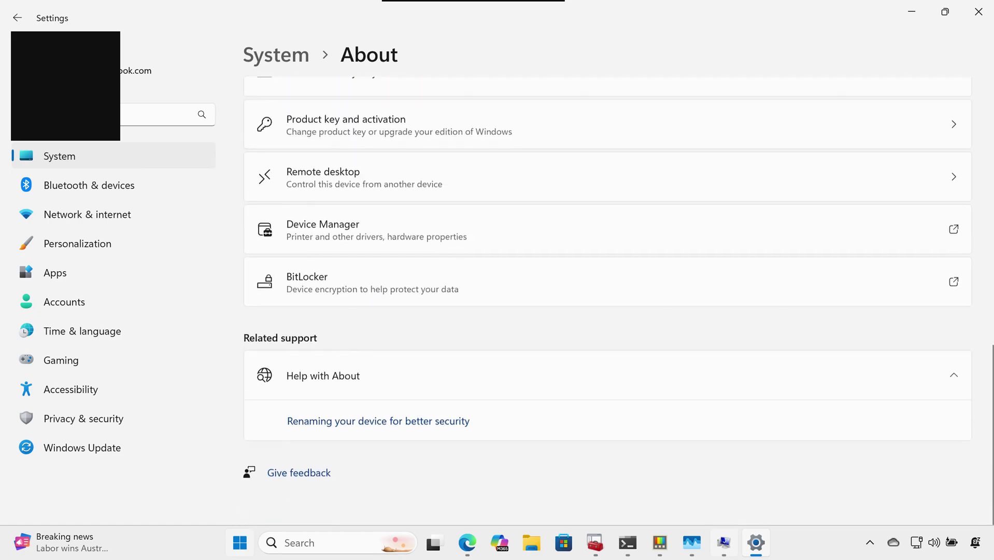
pyautogui.scroll(10, 617, 298)
pyautogui.scroll(-1, 604, 311)
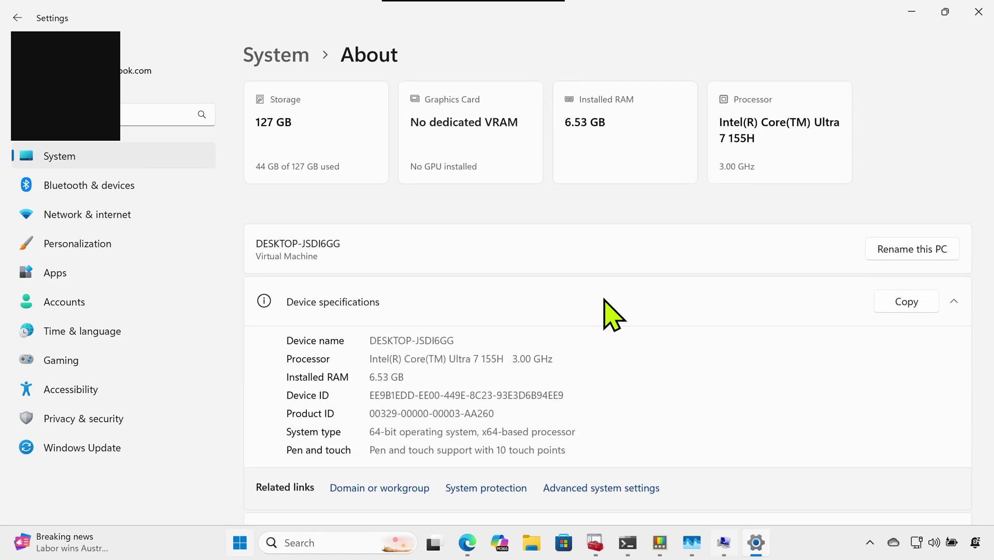
pyautogui.click(593, 489)
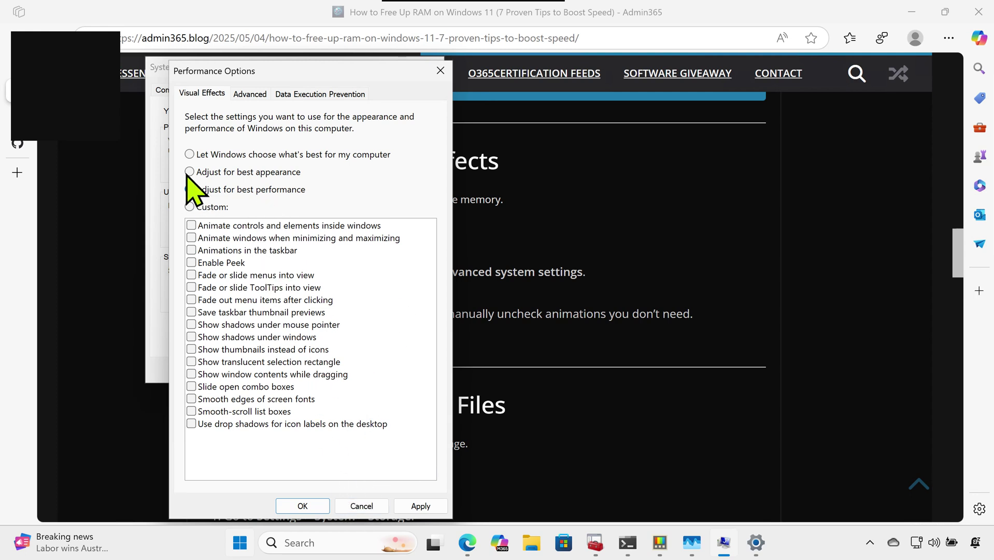
# Step: Apply Adjust for best performance as the visual effects setting and close Performance Options and System Properties with the change accepted
pyautogui.click(412, 506)
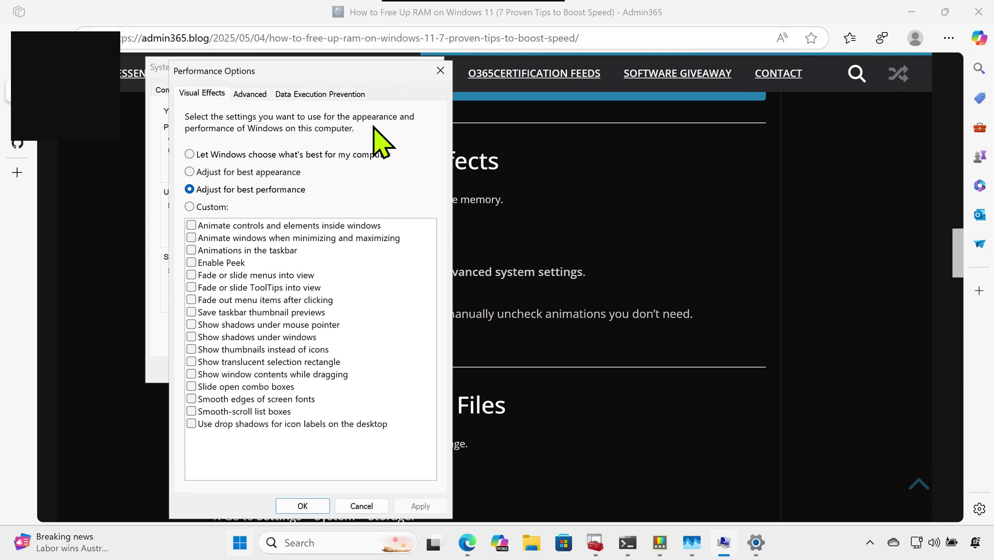
pyautogui.click(311, 505)
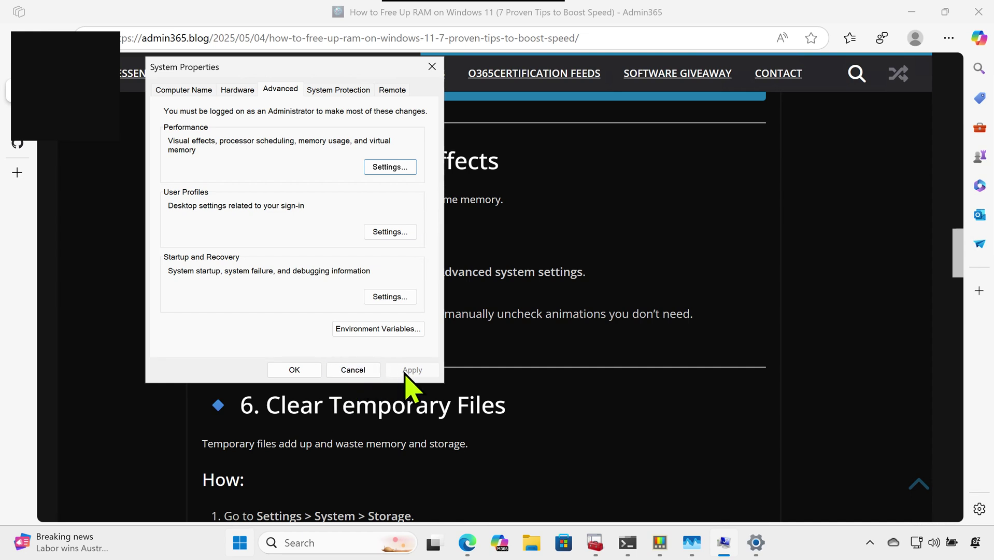
pyautogui.click(307, 368)
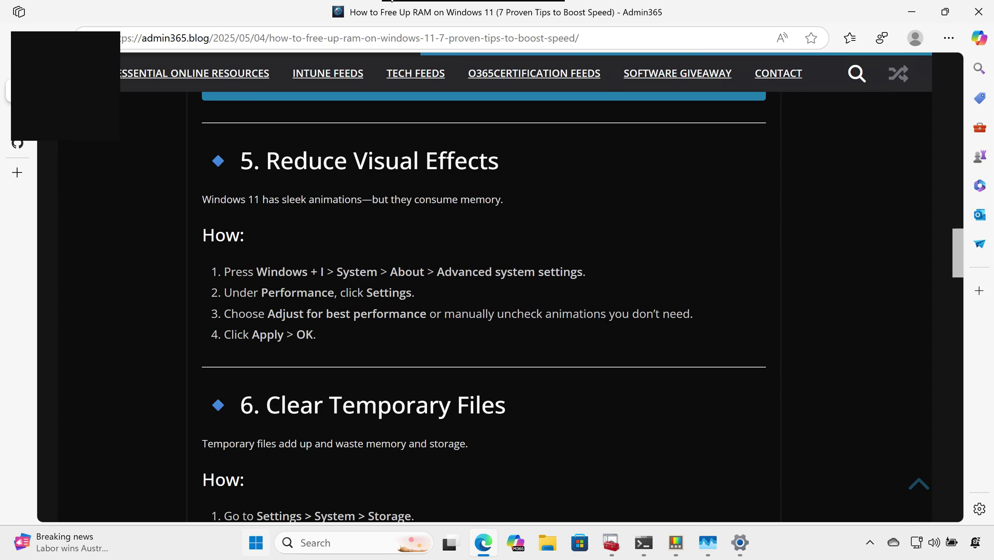
# Step: Read the article's Clear Temporary Files tip and open the Temporary files page under System > Storage in Settings
pyautogui.scroll(-2, 484, 306)
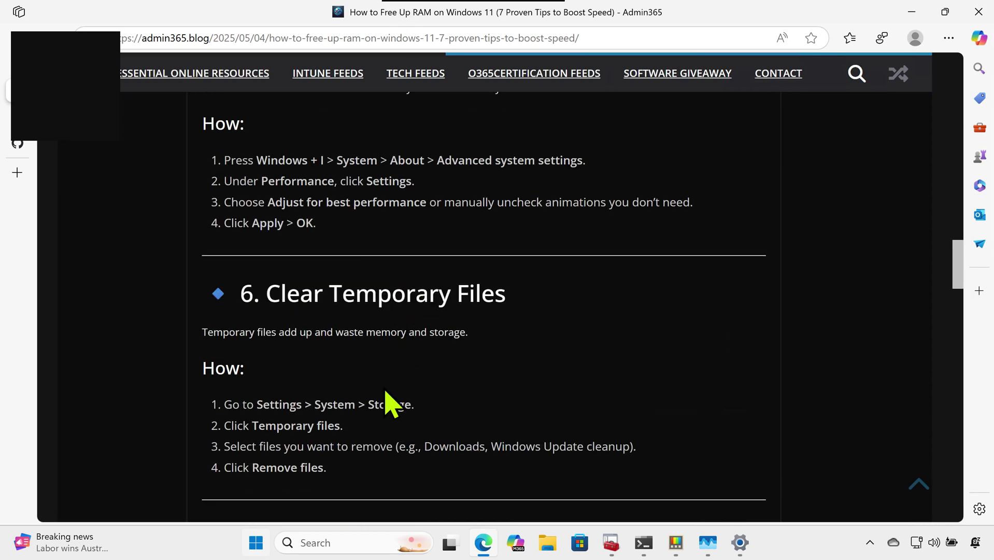
pyautogui.scroll(-2, 484, 305)
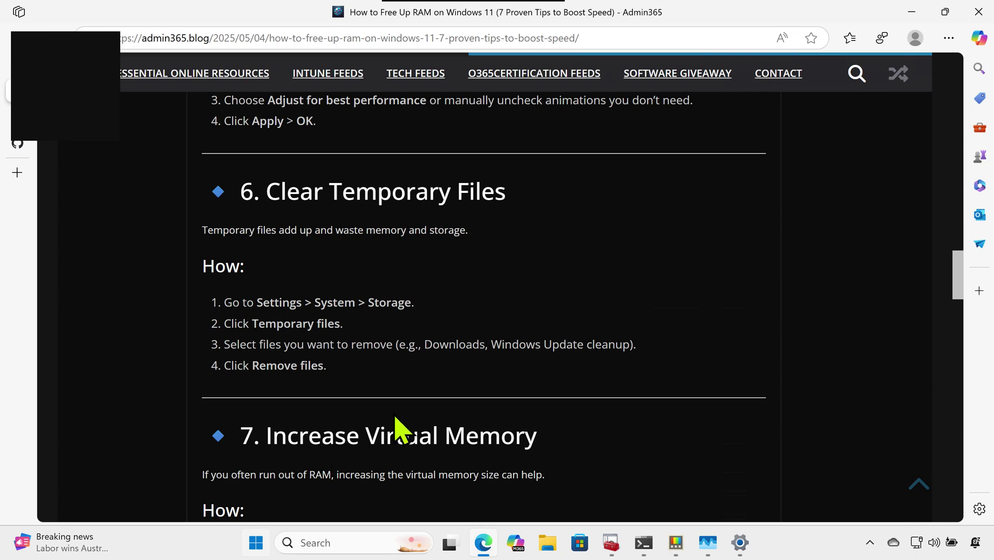
pyautogui.click(742, 537)
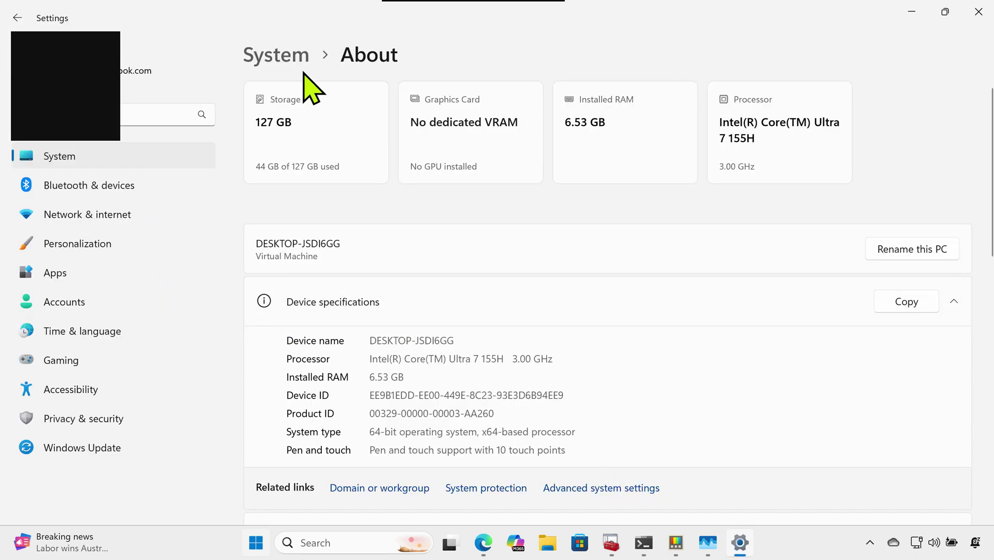
pyautogui.click(302, 59)
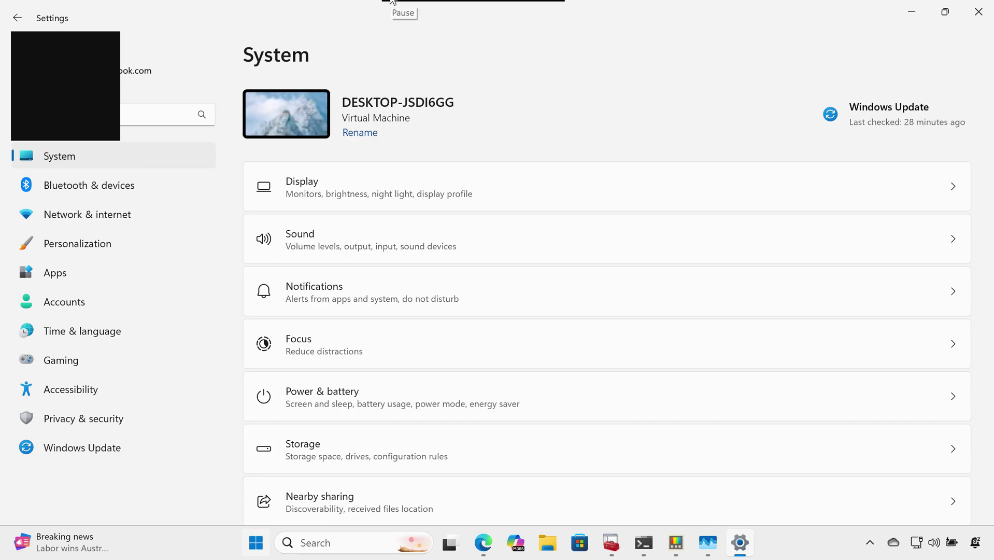
pyautogui.click(530, 451)
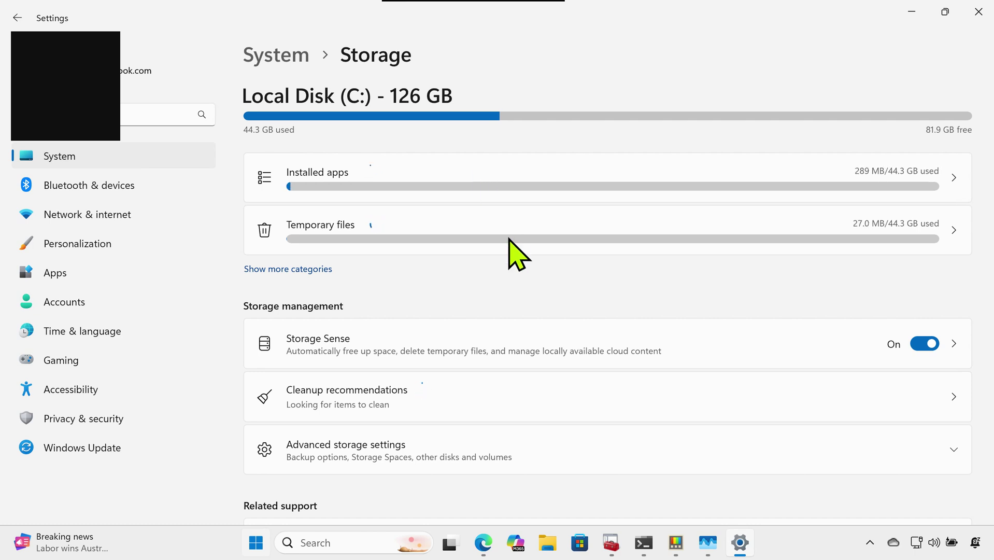
pyautogui.click(876, 239)
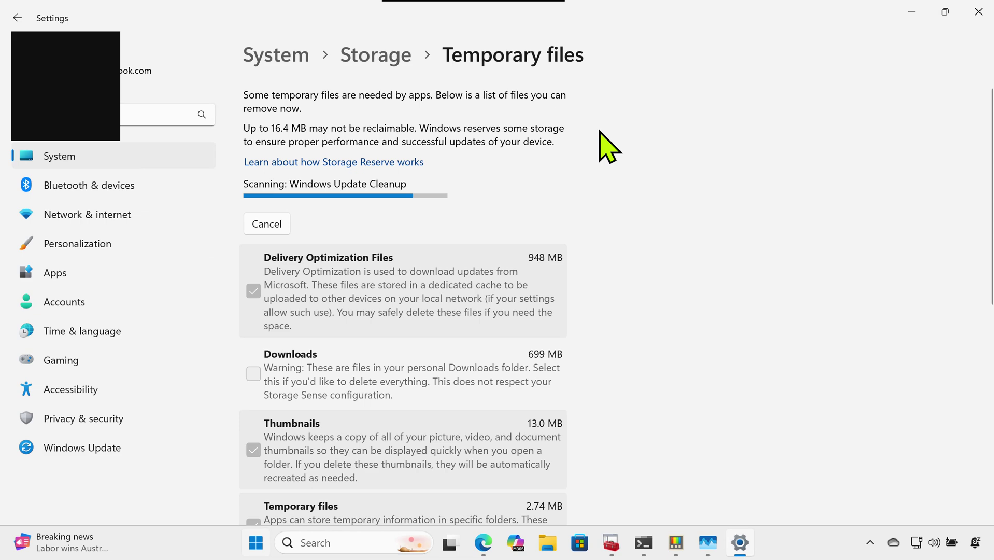
# Step: Review the list of temporary files and permanently remove the preselected categories, leaving Downloads unselected
pyautogui.scroll(-3, 839, 304)
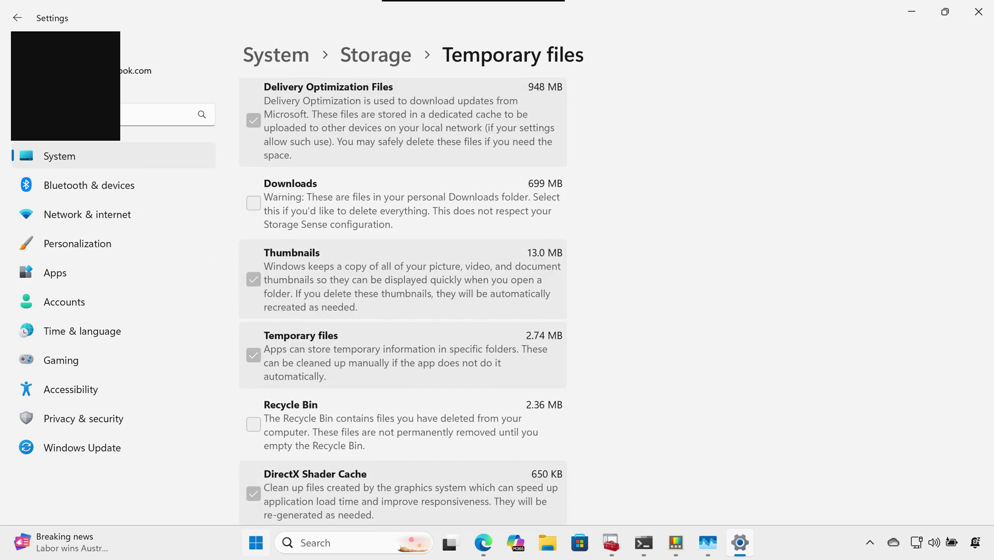
pyautogui.scroll(-5, 362, 363)
pyautogui.scroll(9, 362, 362)
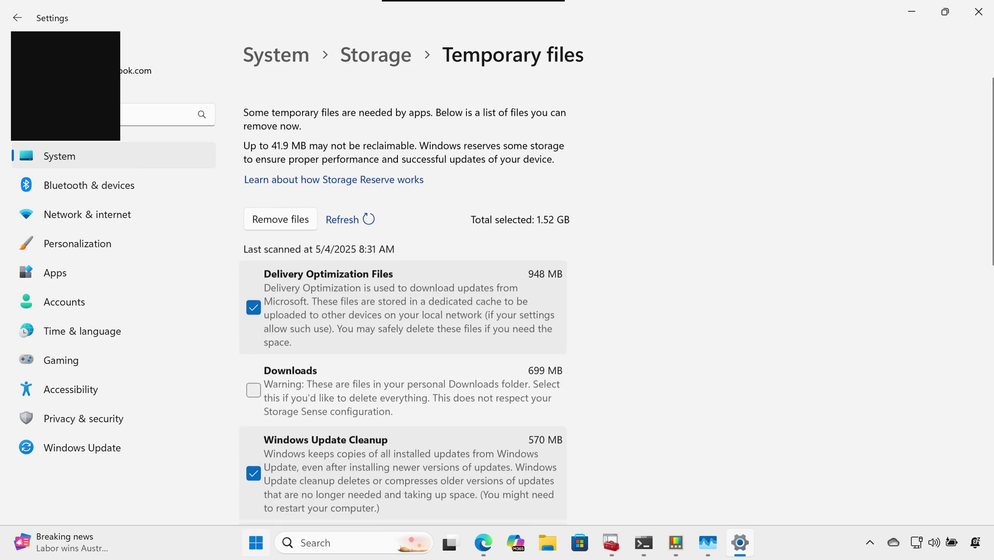
pyautogui.scroll(-1, 404, 305)
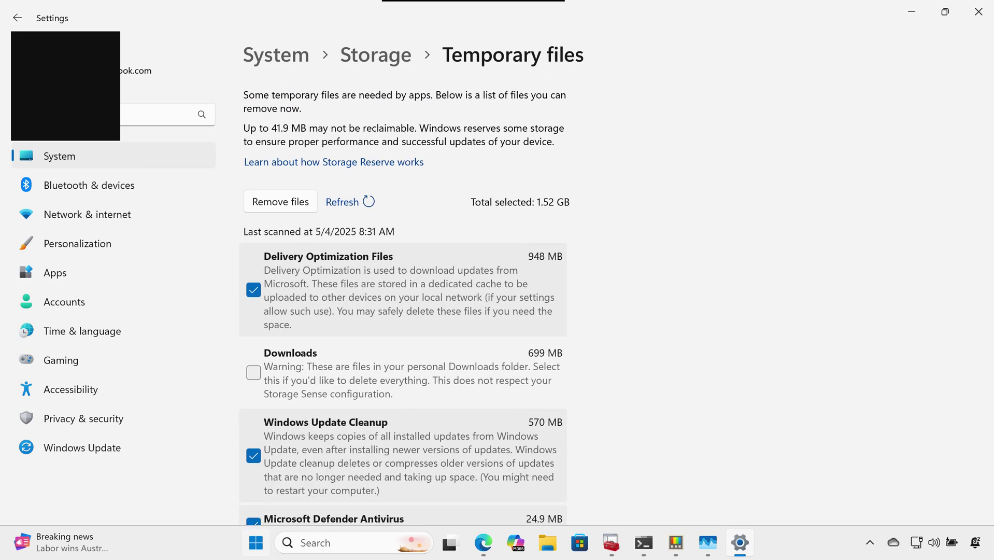
pyautogui.click(282, 203)
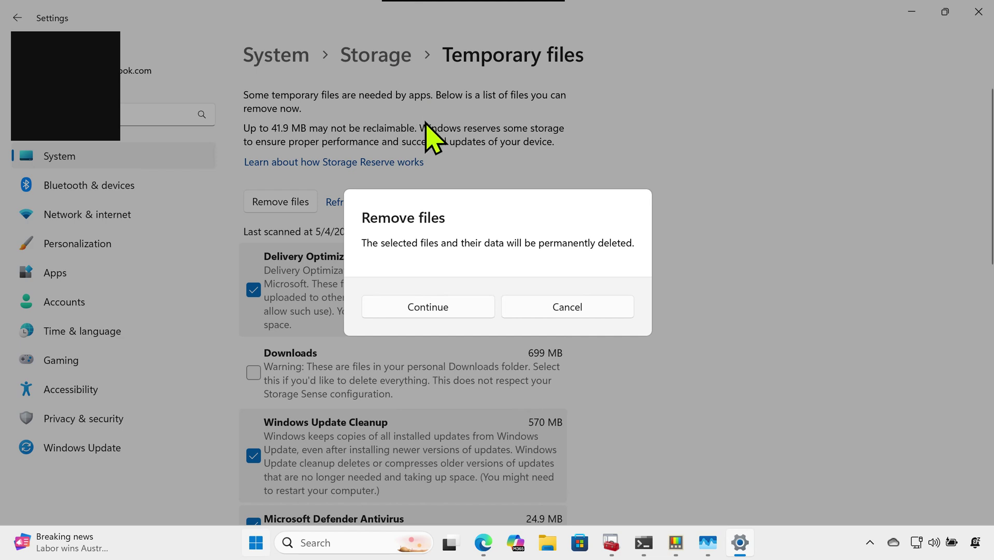
pyautogui.click(447, 310)
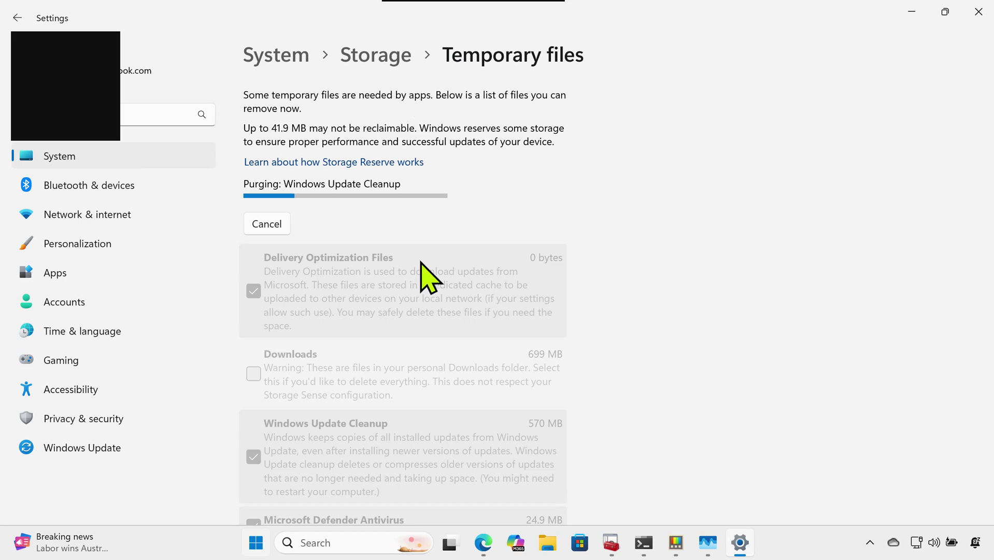
# Step: Switch back to the article in the browser and read the Increase Virtual Memory tip
pyautogui.click(484, 542)
pyautogui.click(486, 543)
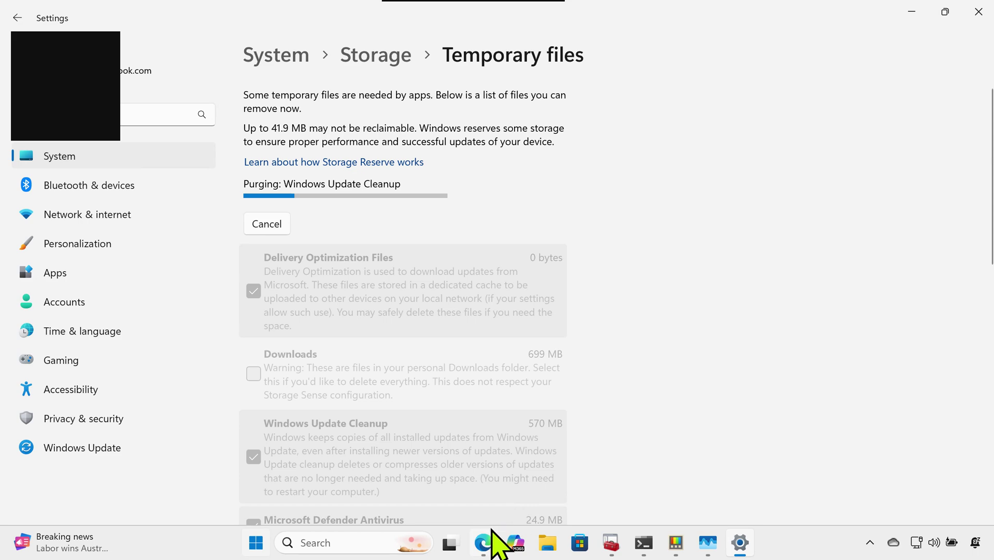
pyautogui.click(492, 534)
pyautogui.scroll(-3, 498, 285)
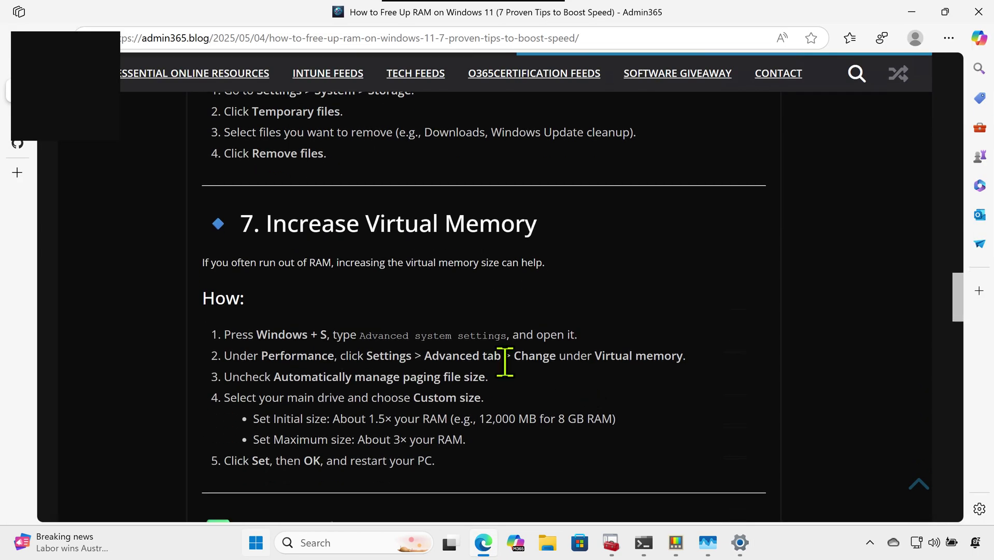
# Step: Search Windows for "advance" with the results limited to settings
pyautogui.click(312, 545)
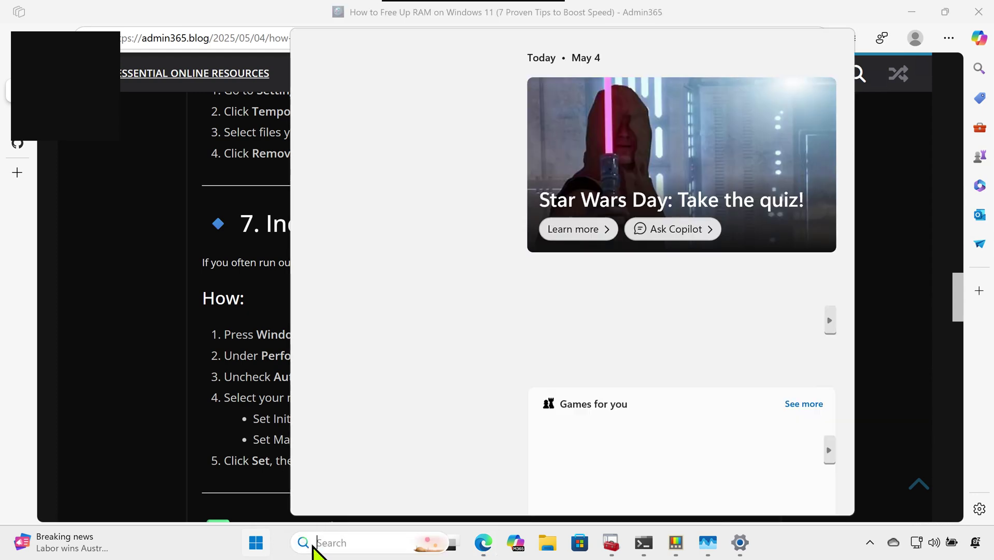
pyautogui.write('advnac')
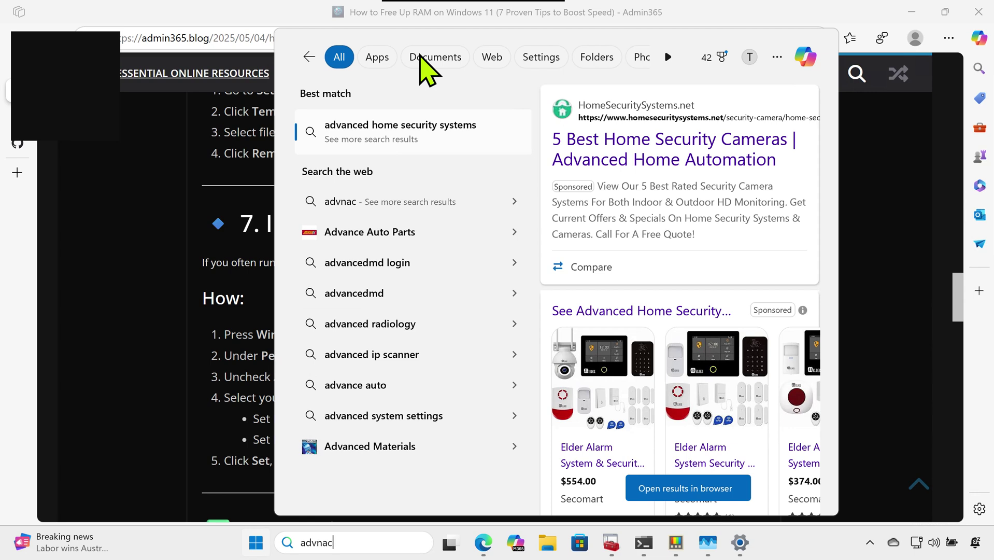
pyautogui.click(541, 58)
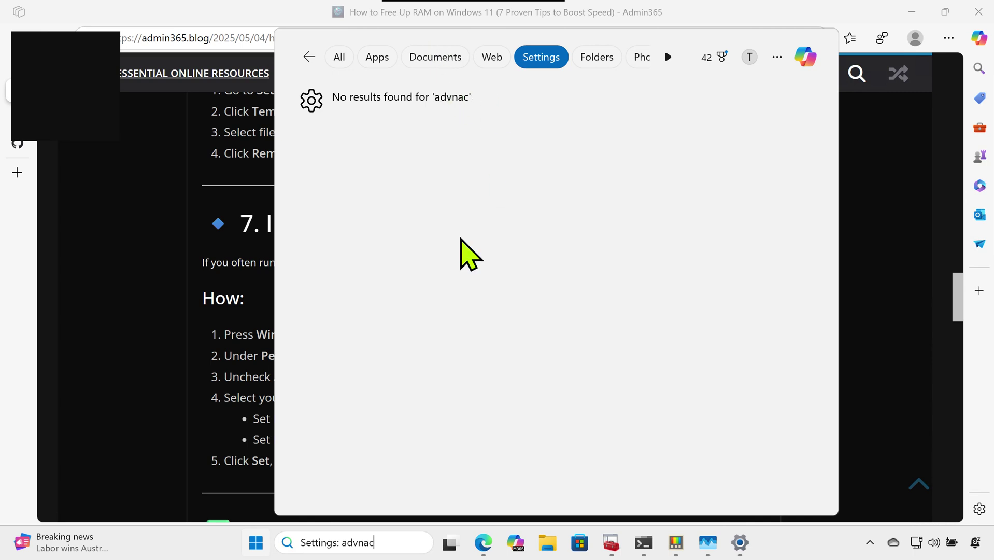
pyautogui.press('BackSpace')
pyautogui.press('BackSpace')
pyautogui.press('BackSpace')
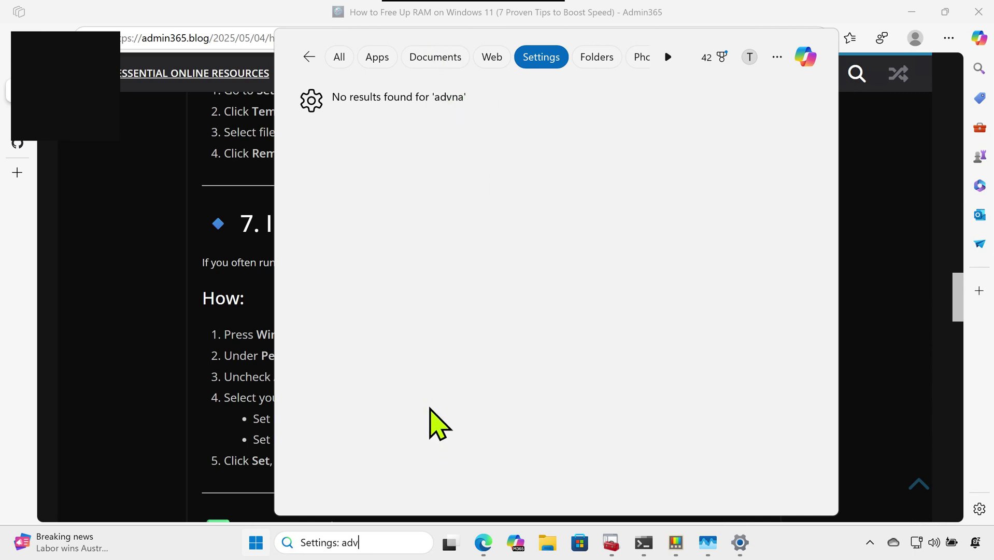
pyautogui.write('acne')
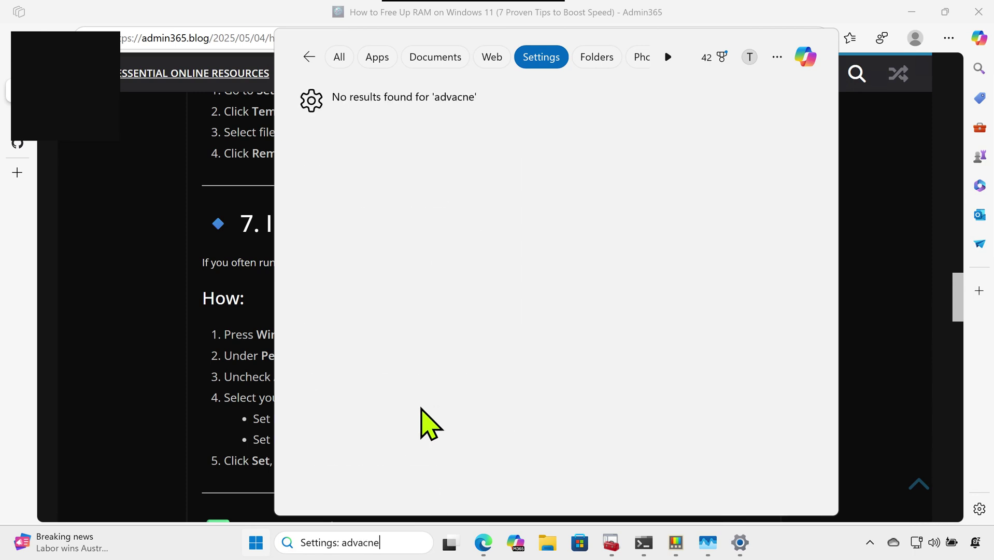
pyautogui.press('BackSpace')
pyautogui.press('BackSpace')
pyautogui.press('BackSpace')
pyautogui.write('nce')
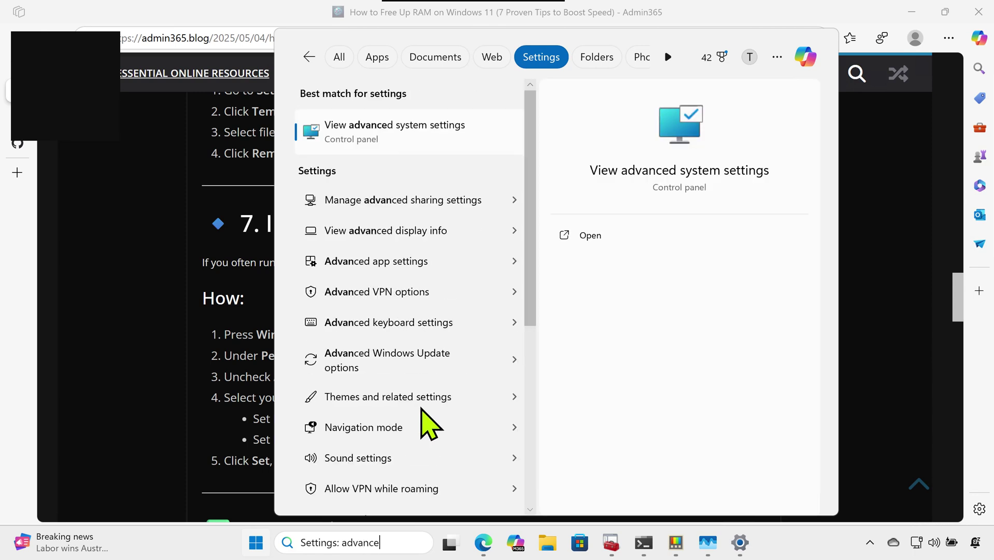
# Step: Open the advanced system settings and bring up the Virtual Memory dialog from the advanced Performance Options
pyautogui.click(435, 129)
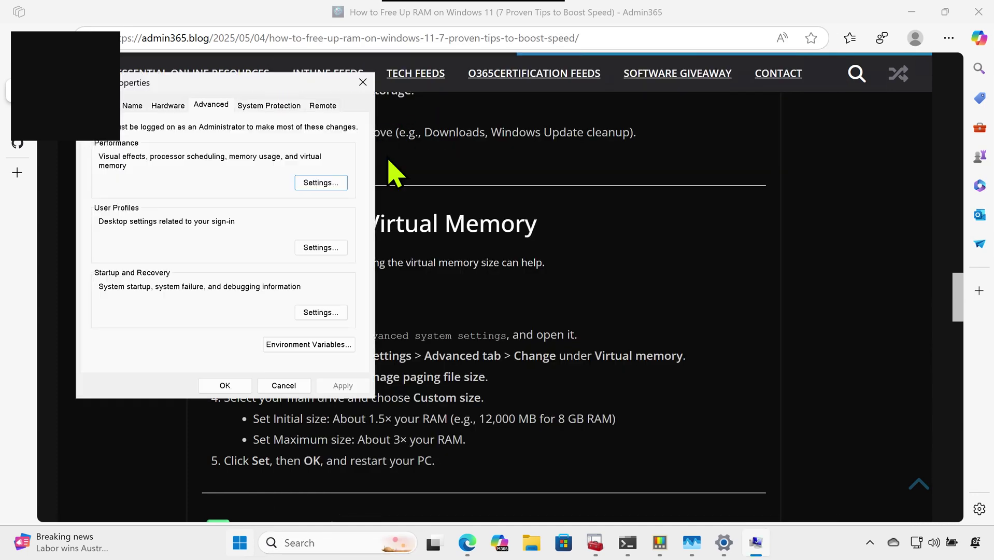
pyautogui.moveTo(286, 83); pyautogui.dragTo(359, 88)
pyautogui.click(388, 190)
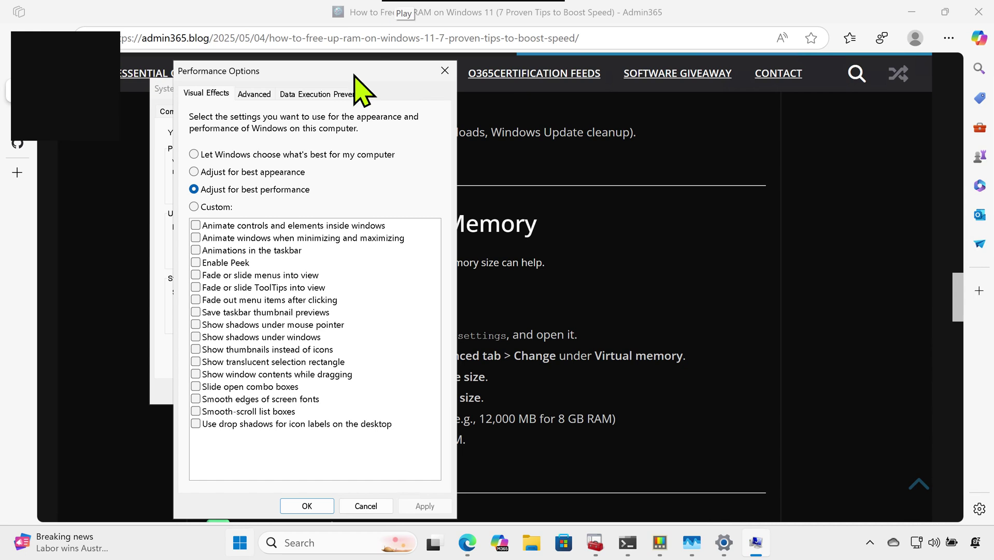
pyautogui.click(259, 95)
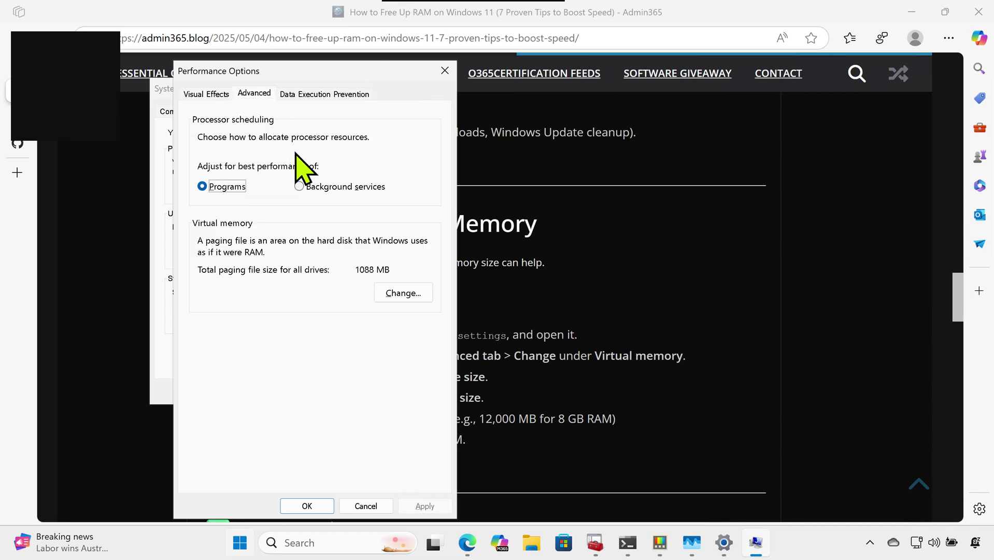
pyautogui.click(395, 293)
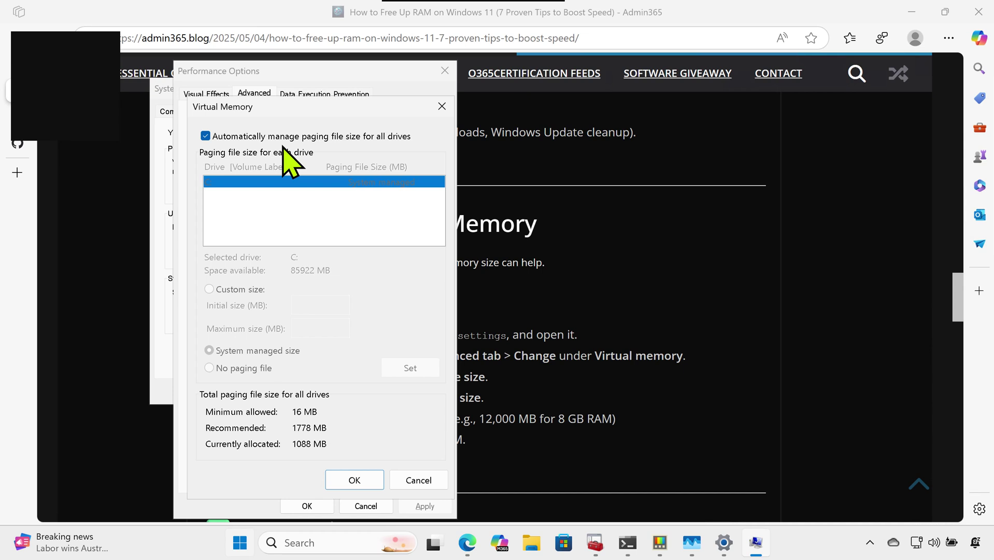
# Step: Disable automatic paging file management, apply a custom size of 12000 MB initial and 36000 MB maximum to drive C:, and confirm the open dialogs
pyautogui.click(261, 137)
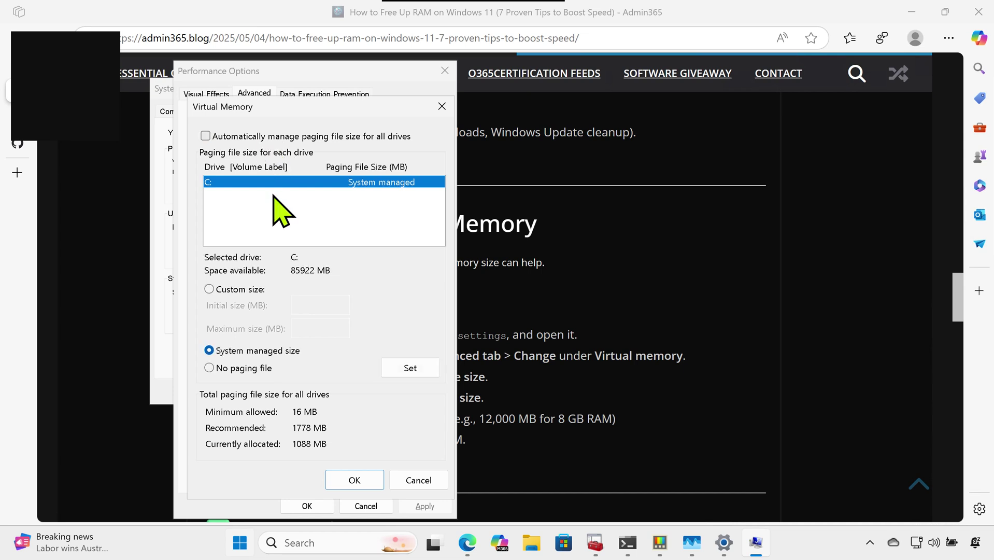
pyautogui.click(254, 294)
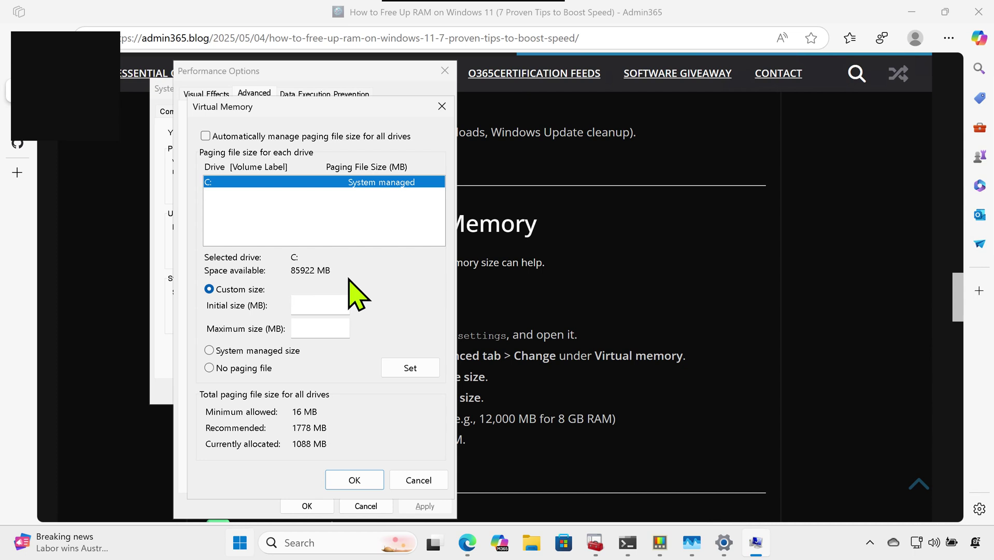
pyautogui.click(330, 299)
pyautogui.write('12000')
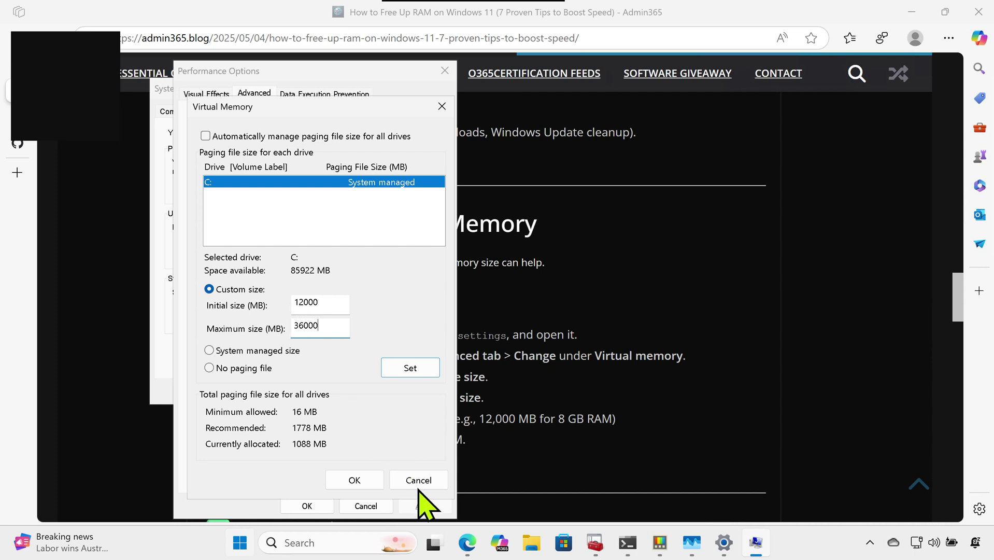
pyautogui.click(404, 367)
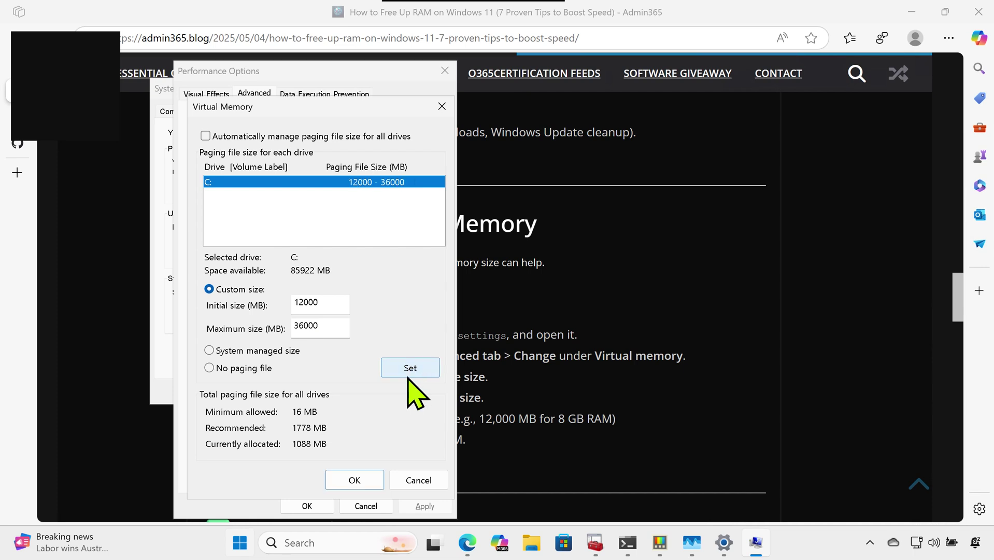
pyautogui.click(363, 480)
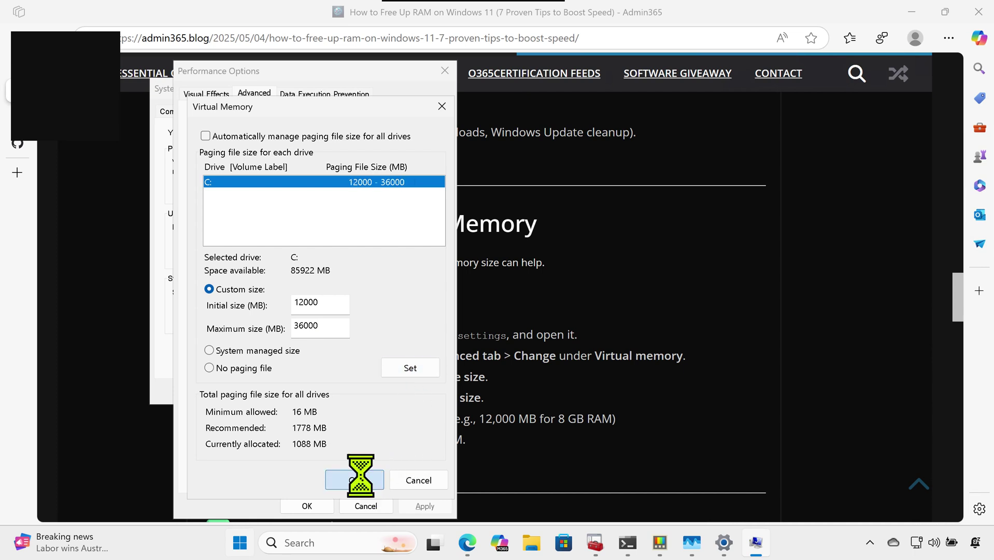
pyautogui.click(321, 504)
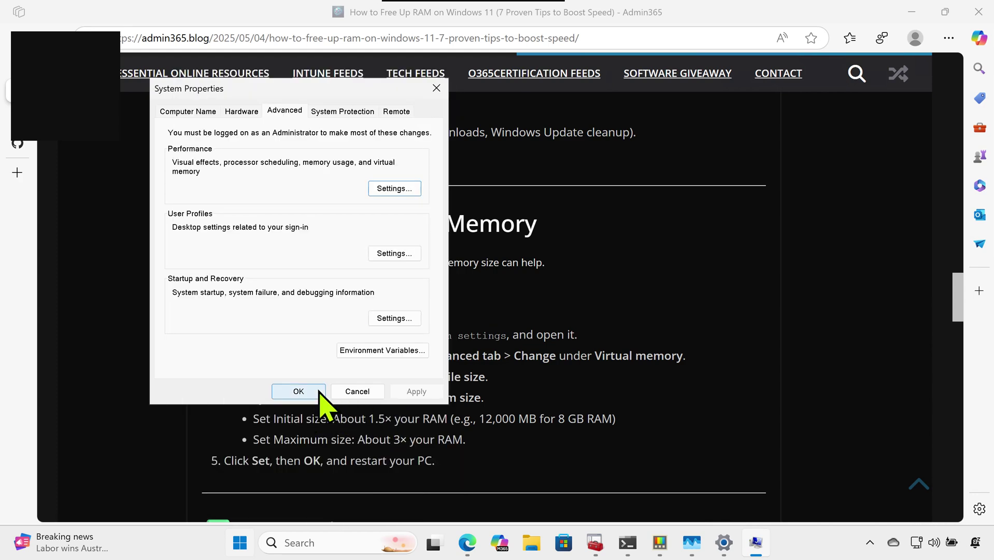
pyautogui.click(299, 391)
# Step: Read the article's Bonus Tips, Summary table and Final Thoughts sections
pyautogui.scroll(-4, 316, 399)
pyautogui.scroll(-12, 482, 311)
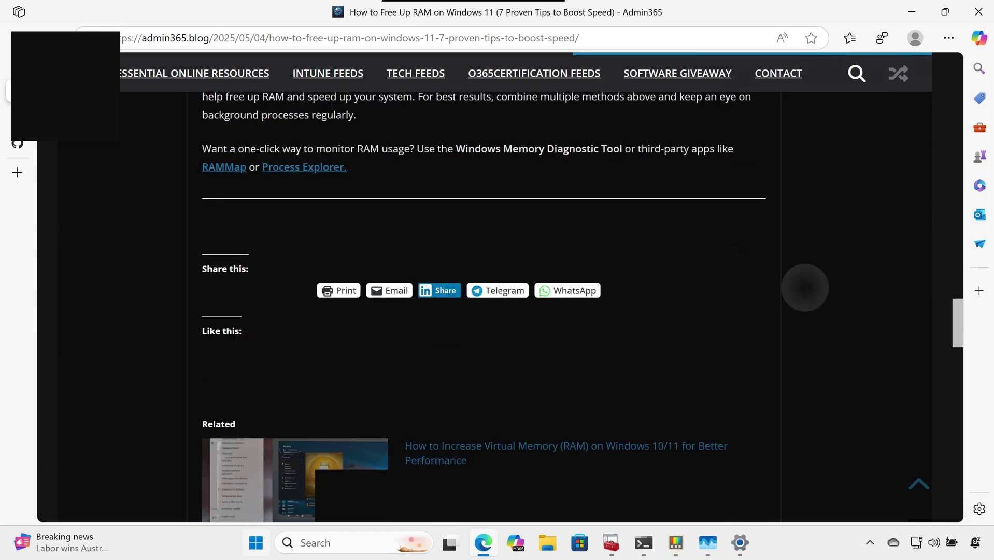
pyautogui.scroll(9, 482, 311)
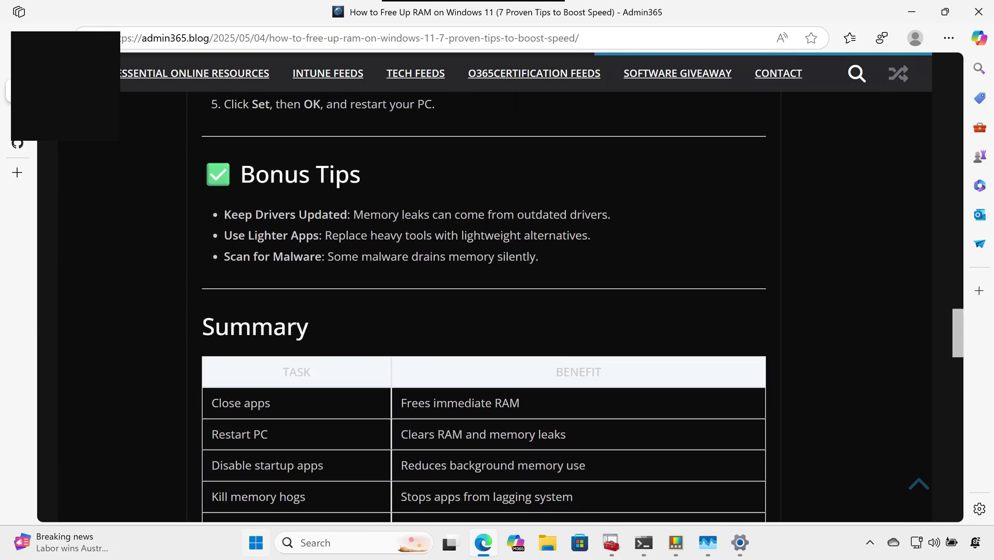
pyautogui.scroll(7, 482, 311)
pyautogui.scroll(-3, 482, 311)
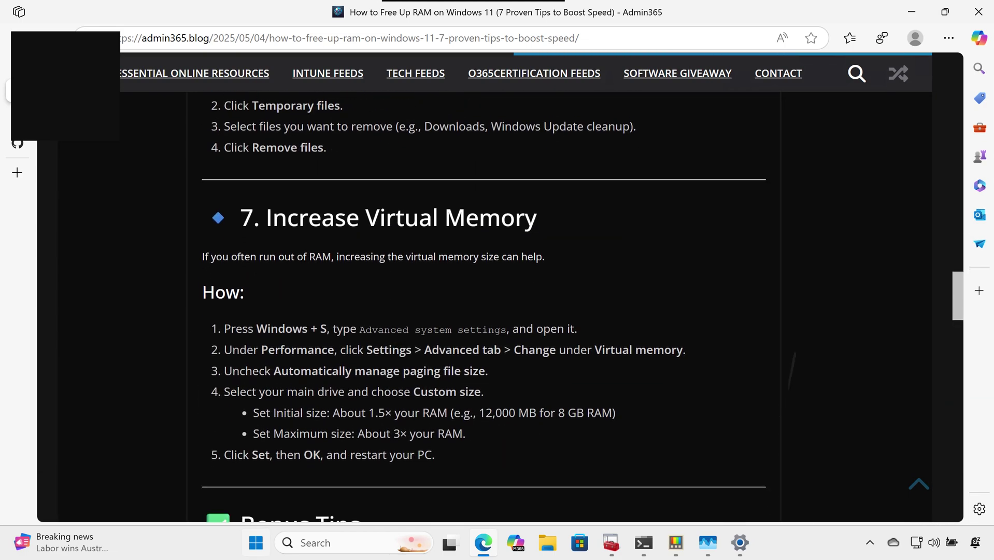
pyautogui.scroll(-2, 483, 311)
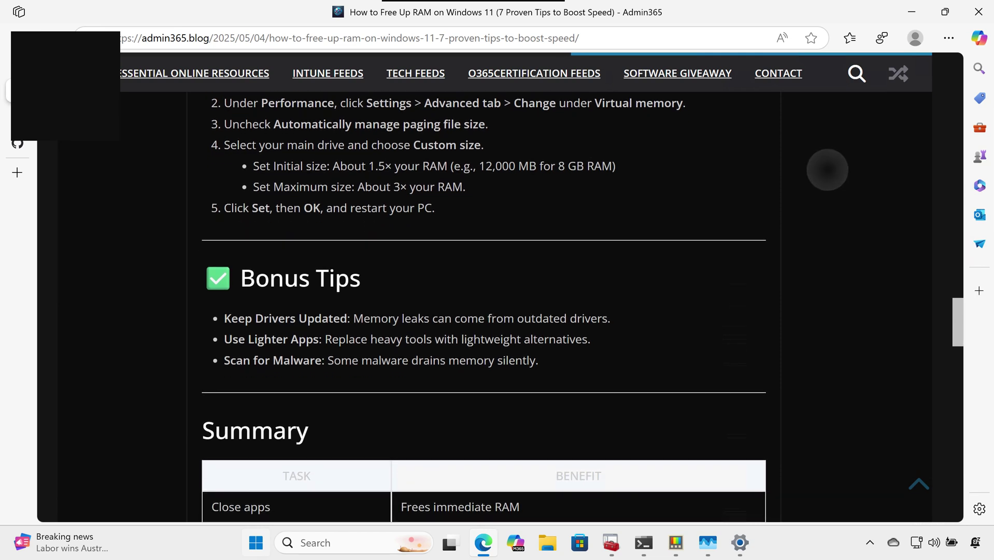
pyautogui.scroll(-3, 482, 306)
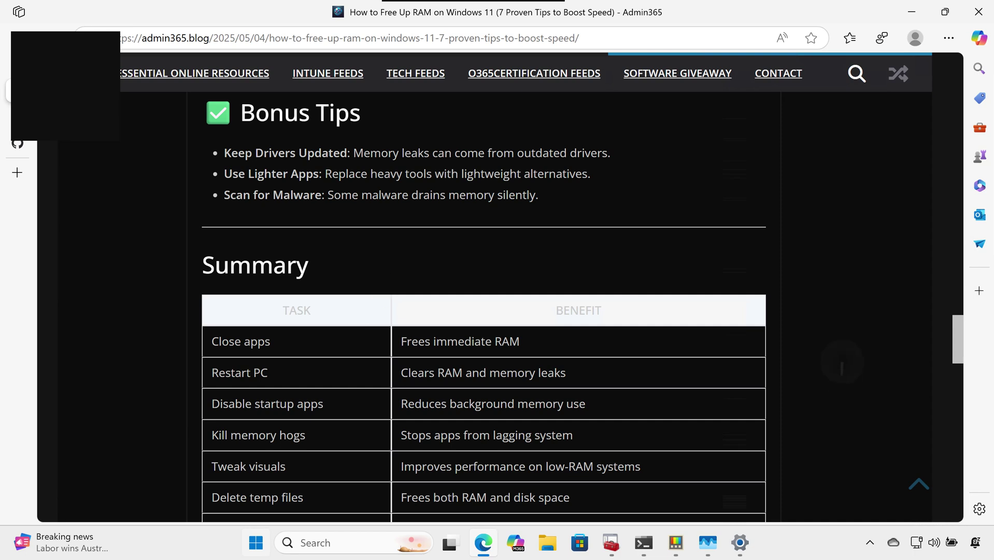
pyautogui.scroll(-1, 482, 306)
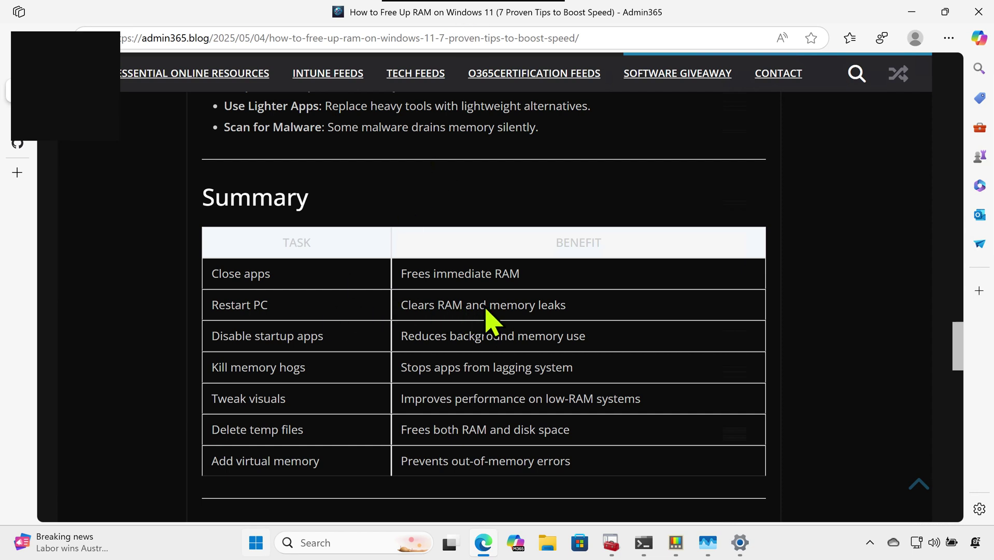
pyautogui.scroll(-2, 486, 310)
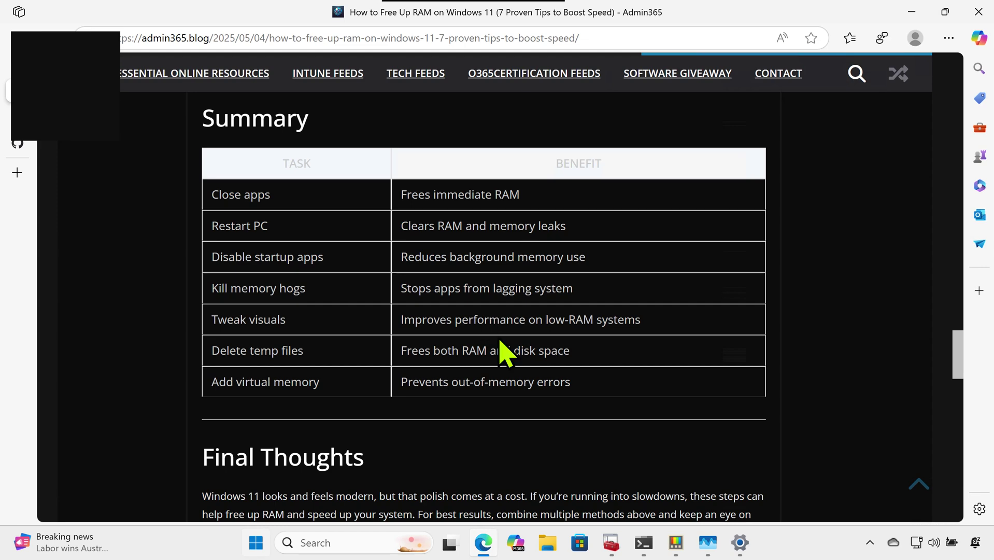
pyautogui.scroll(-2, 505, 352)
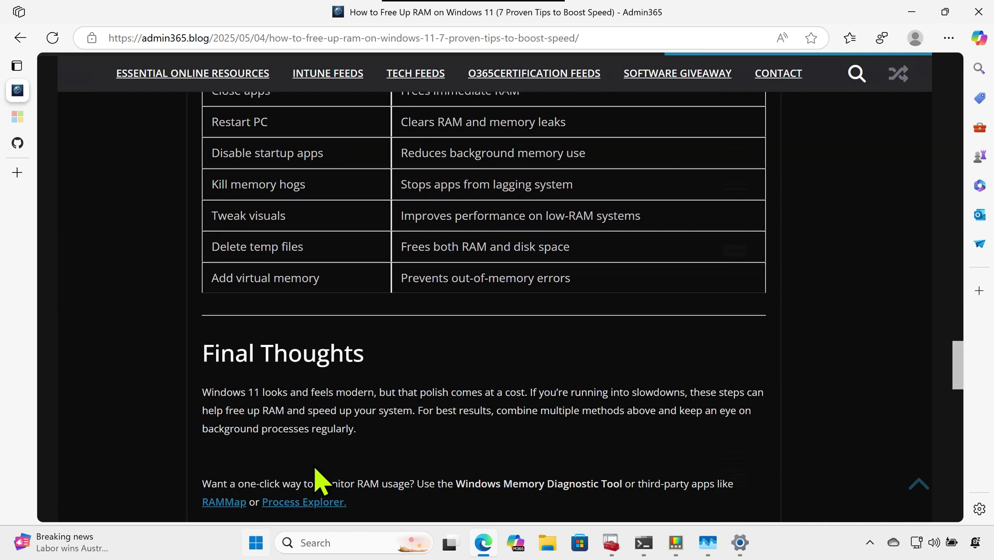
# Step: Open the RAMMap link from the article's Final Thoughts in a new tab and view its Sysinternals page
pyautogui.rightClick(239, 506)
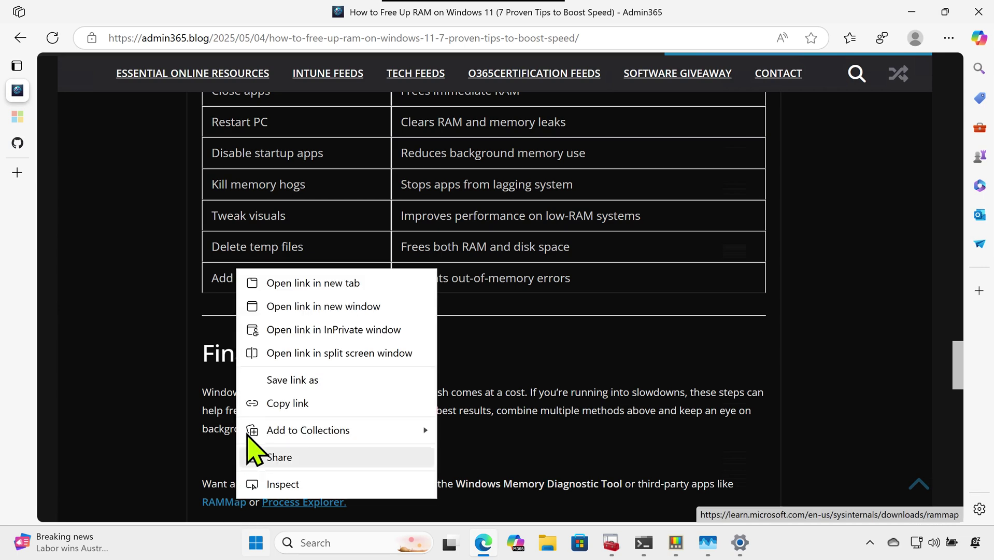
pyautogui.click(288, 283)
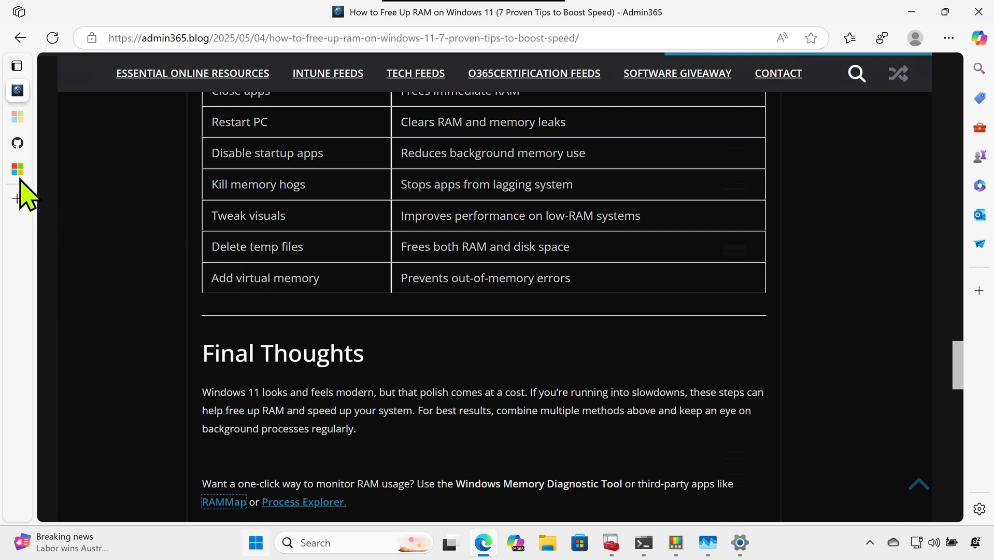
pyautogui.moveTo(17, 177)
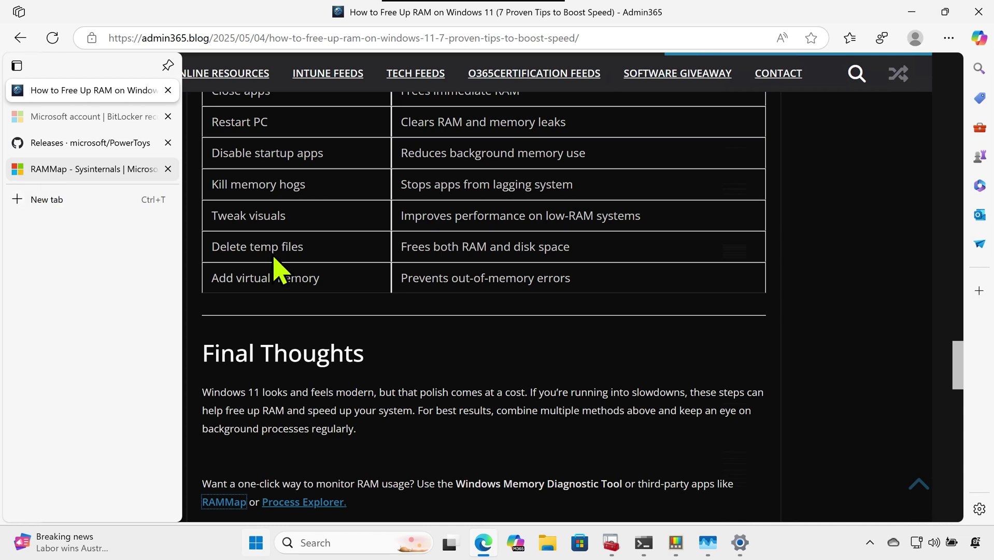
pyautogui.click(18, 173)
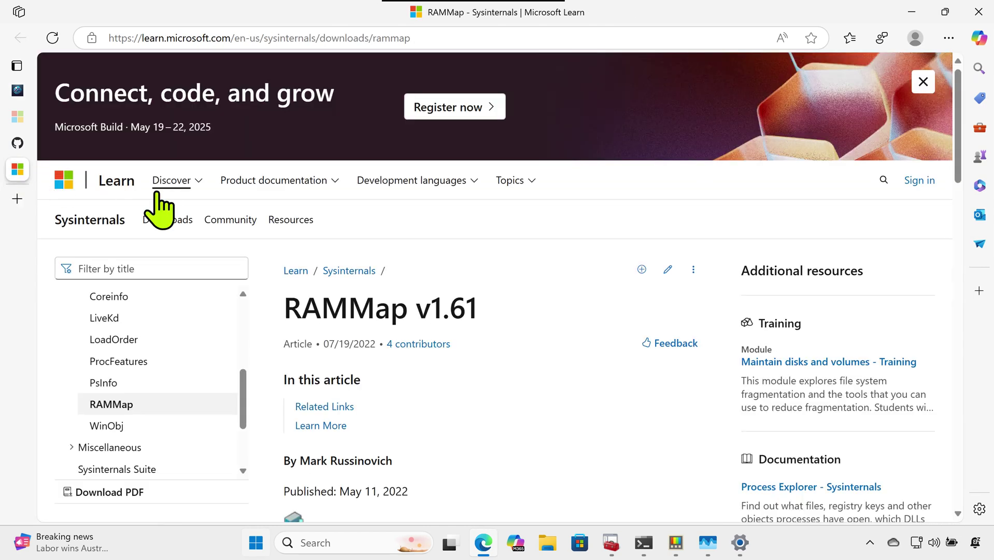
# Step: Return to the article's tab and open the Process Explorer link from Final Thoughts in a new tab
pyautogui.moveTo(23, 94)
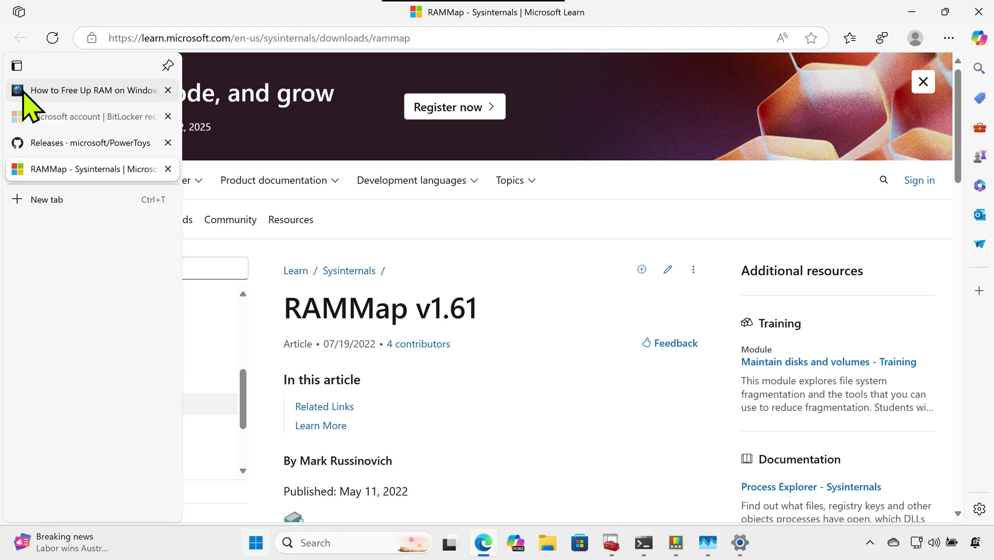
pyautogui.click(31, 90)
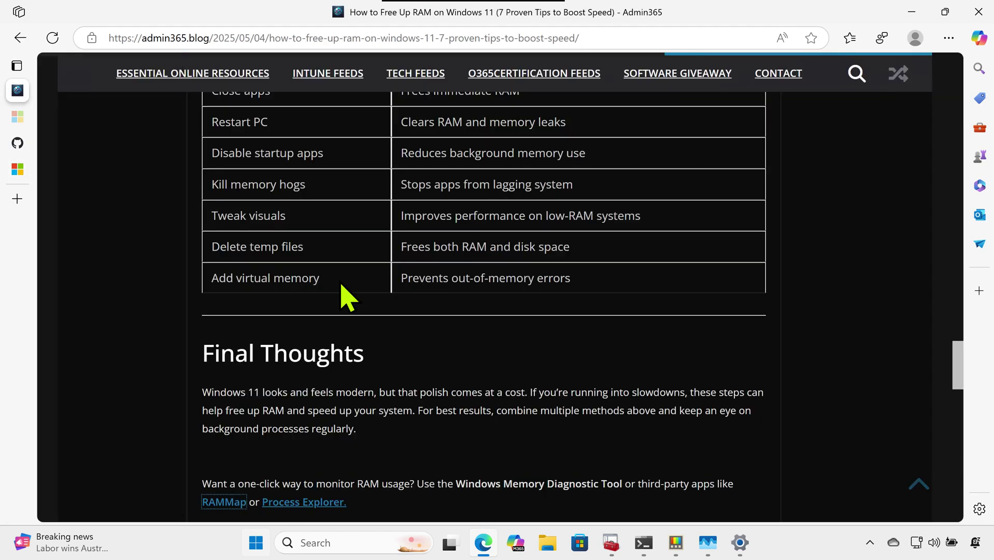
pyautogui.rightClick(300, 503)
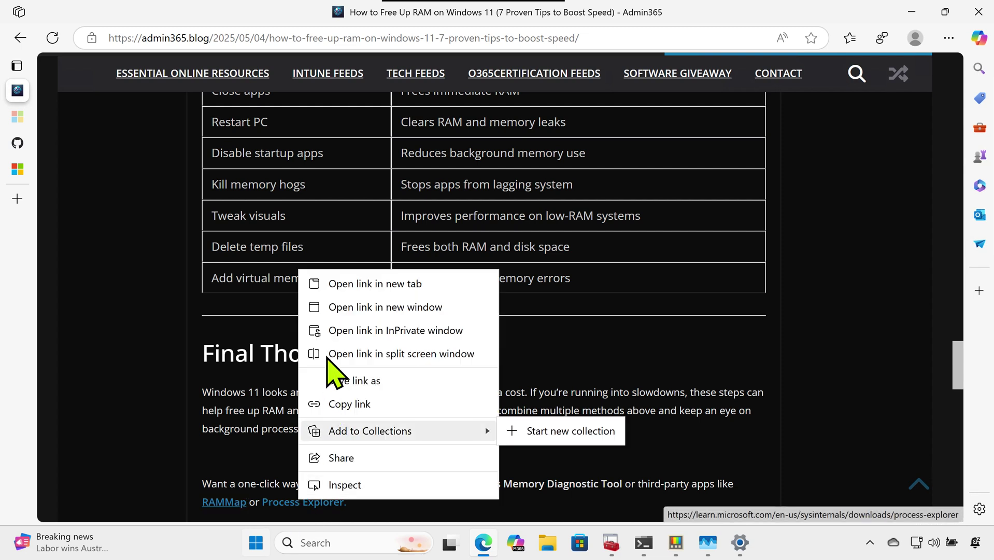
pyautogui.click(358, 284)
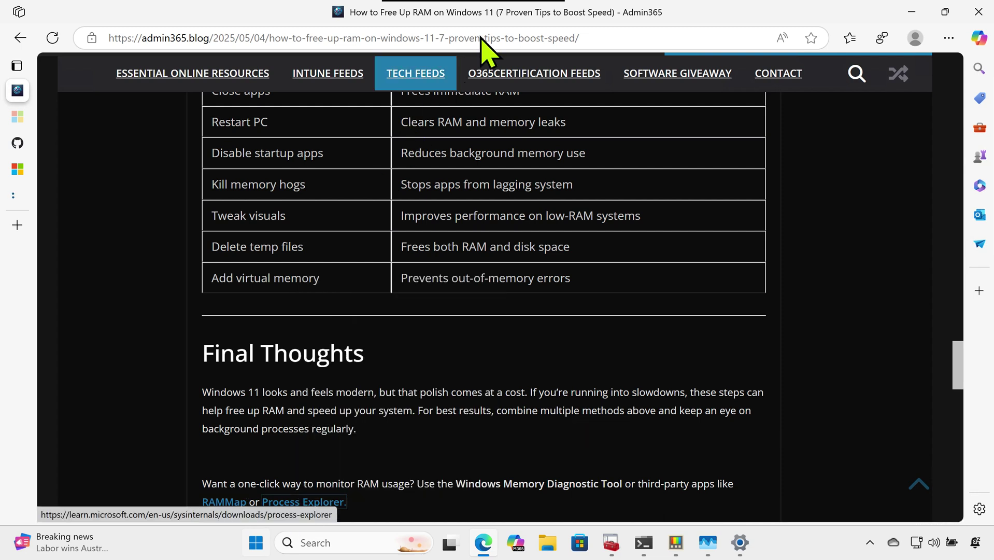